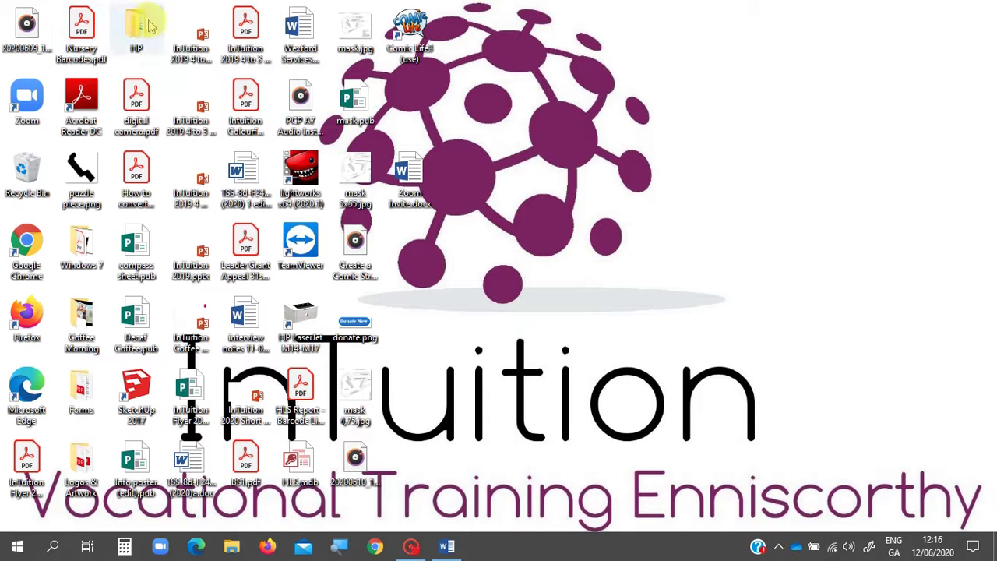
# Restore the 'Guidance for COVID 19 testing in Disability Services' Word window from the taskbar.
pyautogui.click(443, 542)
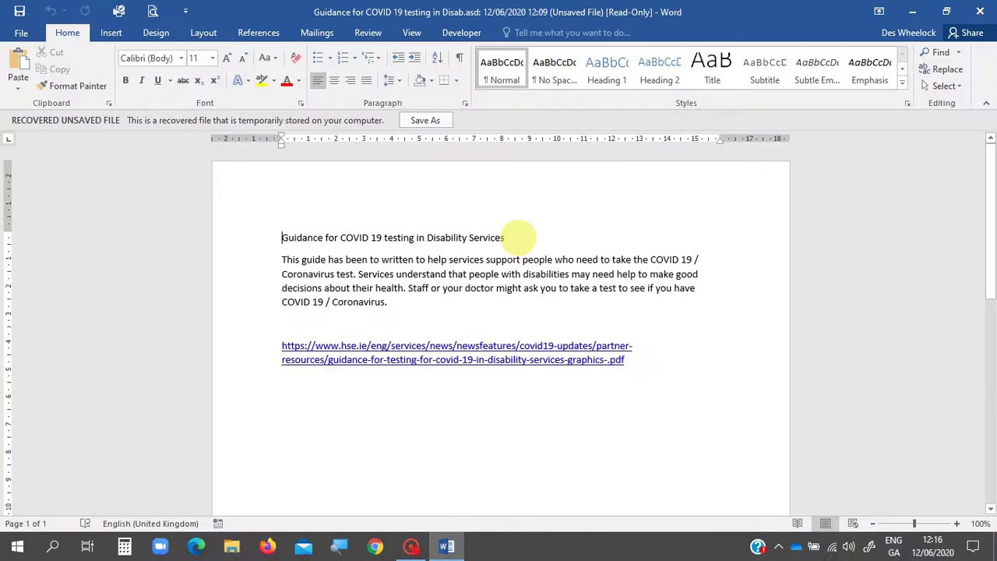
# Look over the Word document's title and first paragraph without editing, then open a new Chrome window.
pyautogui.click(287, 235)
pyautogui.moveTo(287, 235); pyautogui.dragTo(532, 237)
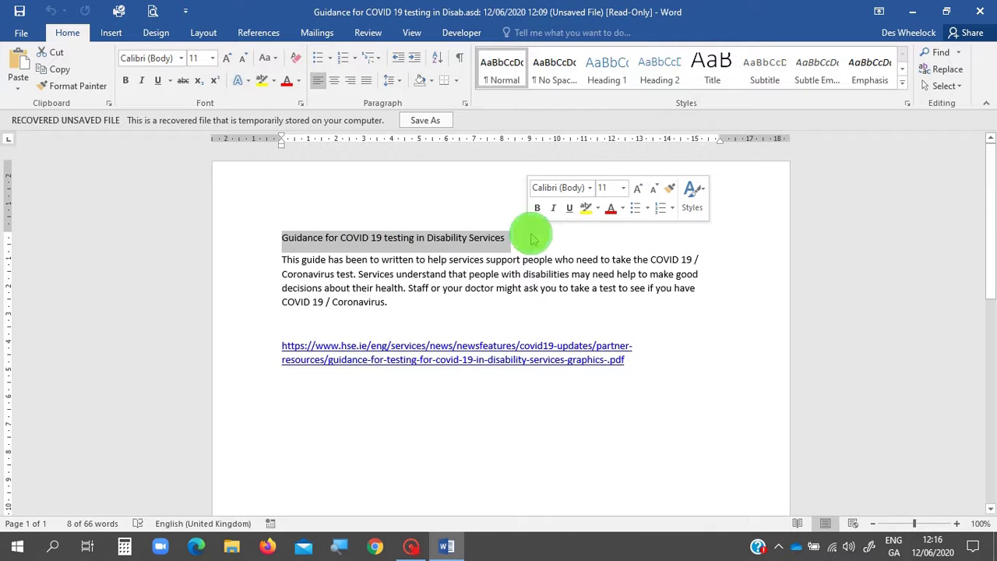
pyautogui.click(529, 236)
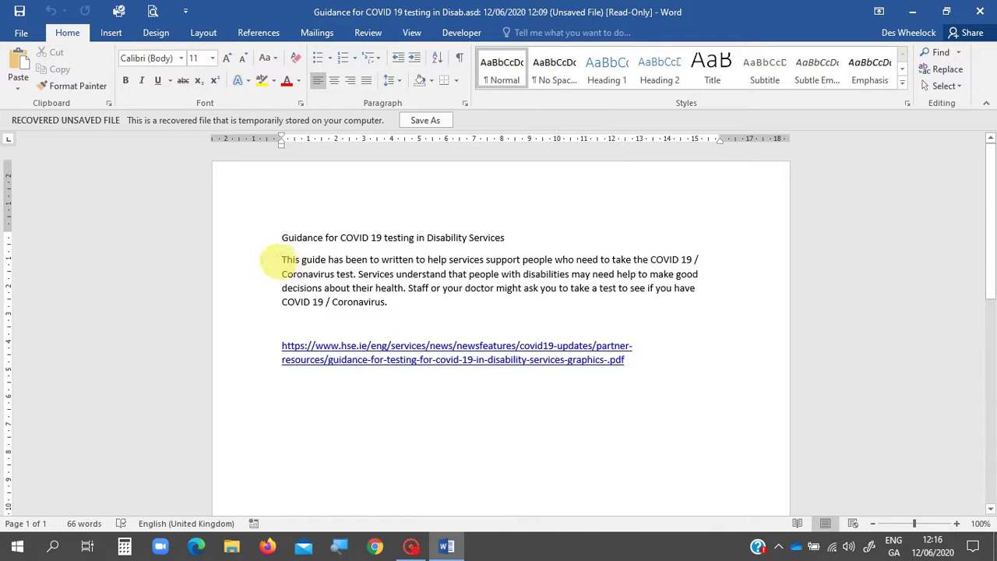
pyautogui.moveTo(281, 260); pyautogui.dragTo(419, 311)
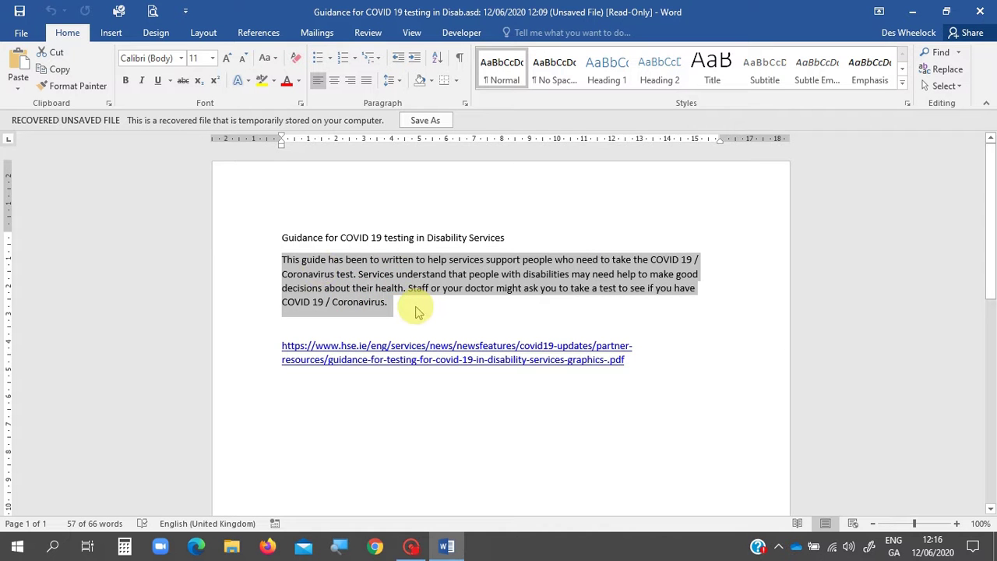
pyautogui.click(416, 312)
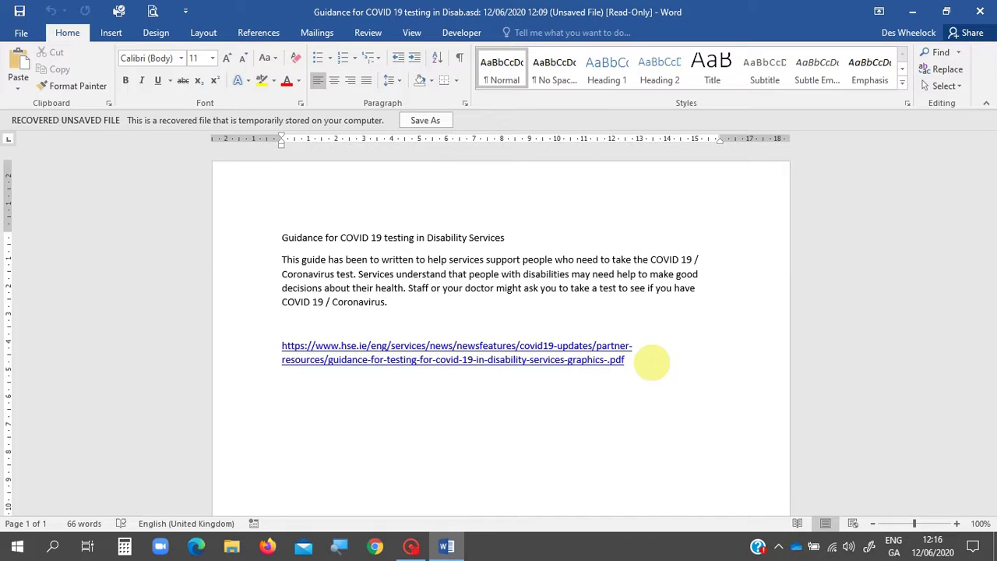
pyautogui.click(377, 550)
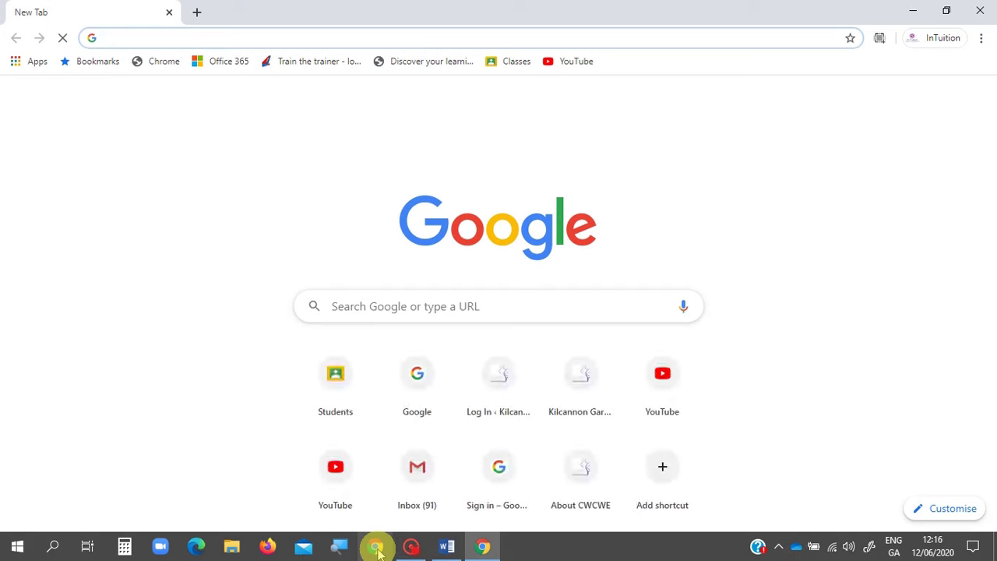
# Go to the Kilcannon Garden Centre WordPress admin and start a new post from Posts > Add New.
pyautogui.click(494, 377)
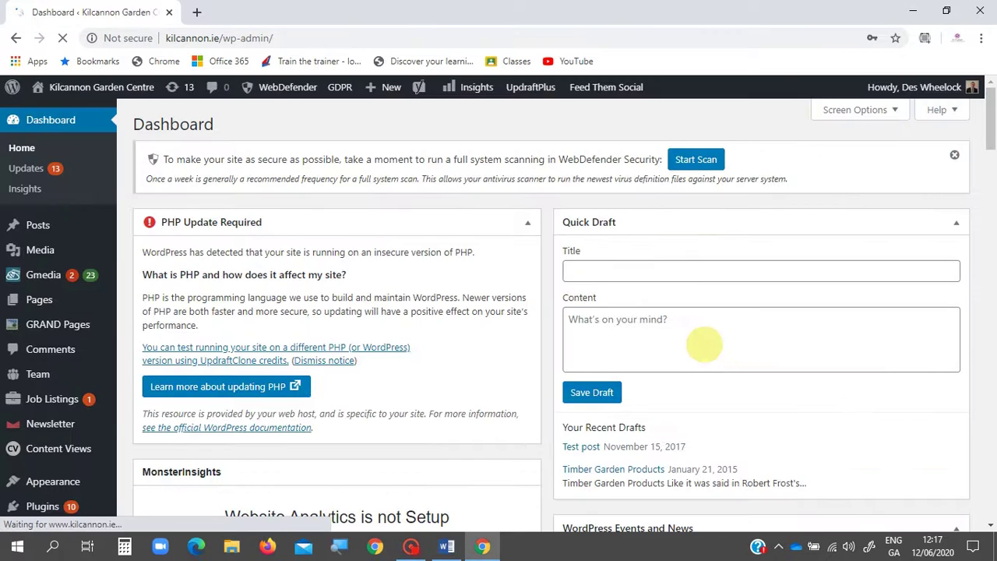
pyautogui.moveTo(39, 226)
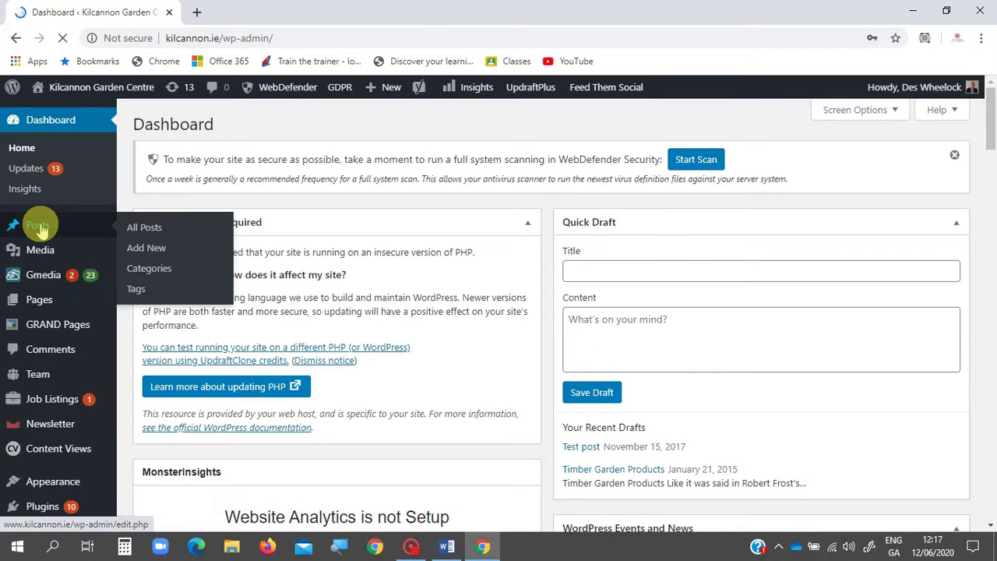
pyautogui.click(39, 226)
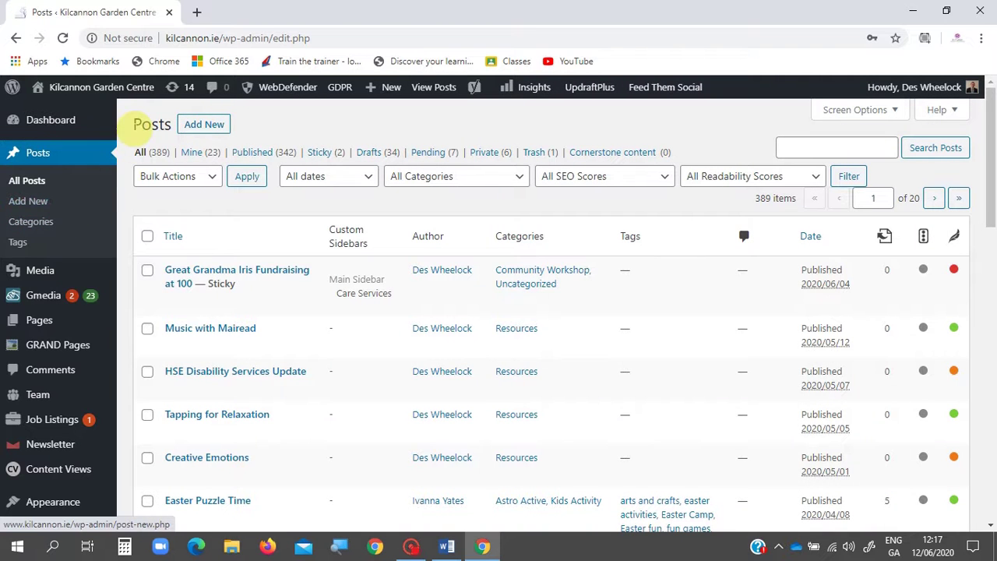
pyautogui.click(204, 126)
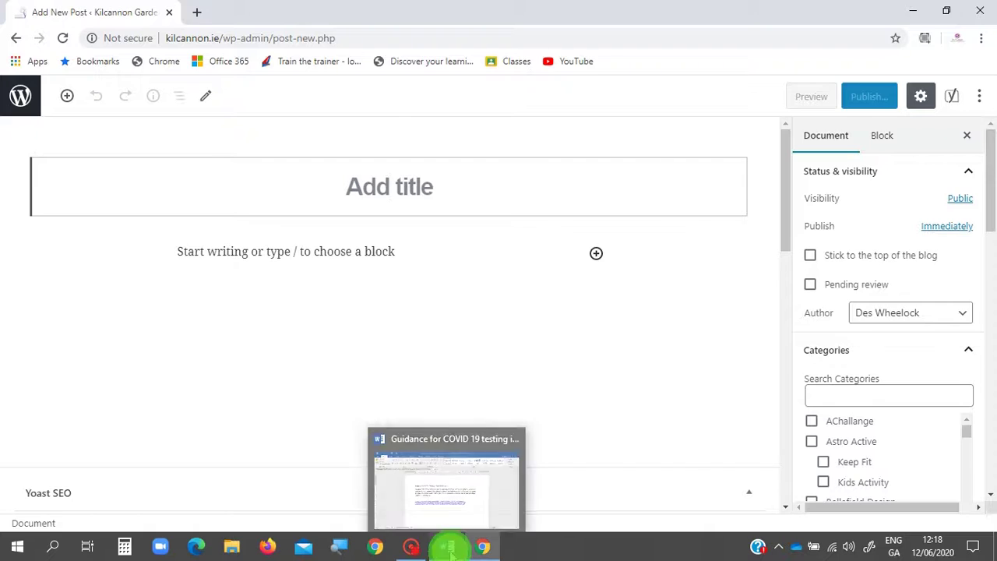
# Copy the Word title line 'Guidance for COVID 19 testing in Disability Services' and return to WordPress.
pyautogui.click(447, 548)
pyautogui.moveTo(280, 238); pyautogui.dragTo(496, 235)
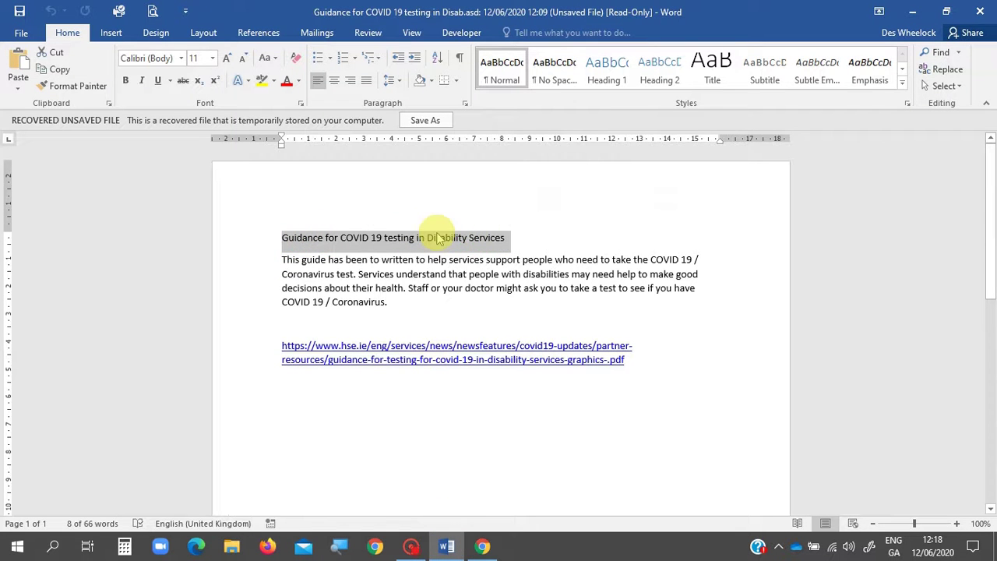
pyautogui.rightClick(436, 244)
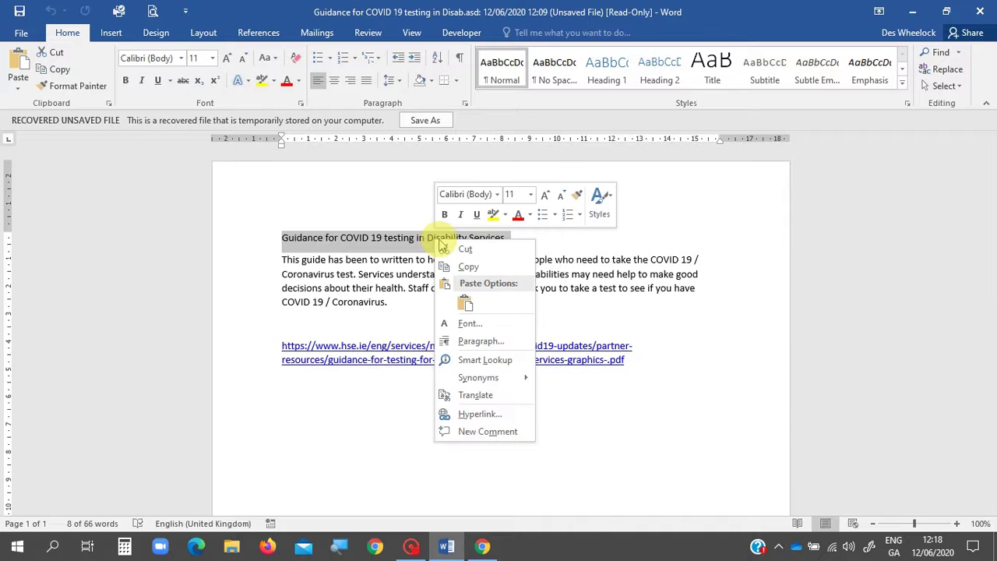
pyautogui.click(468, 265)
pyautogui.click(483, 547)
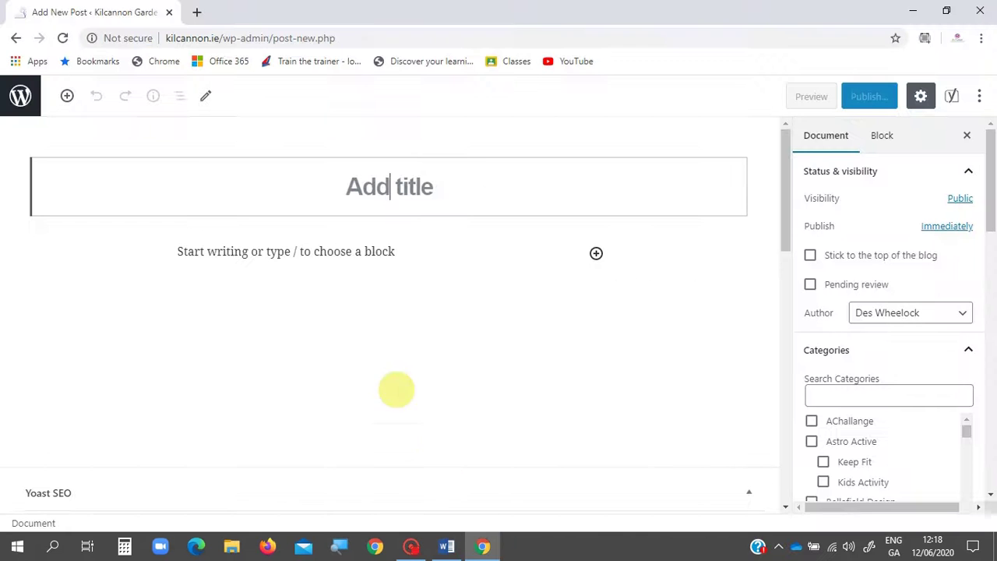
# Paste 'Guidance for COVID 19 testing in Disability Services' as the post title.
pyautogui.click(360, 180)
pyautogui.rightClick(363, 186)
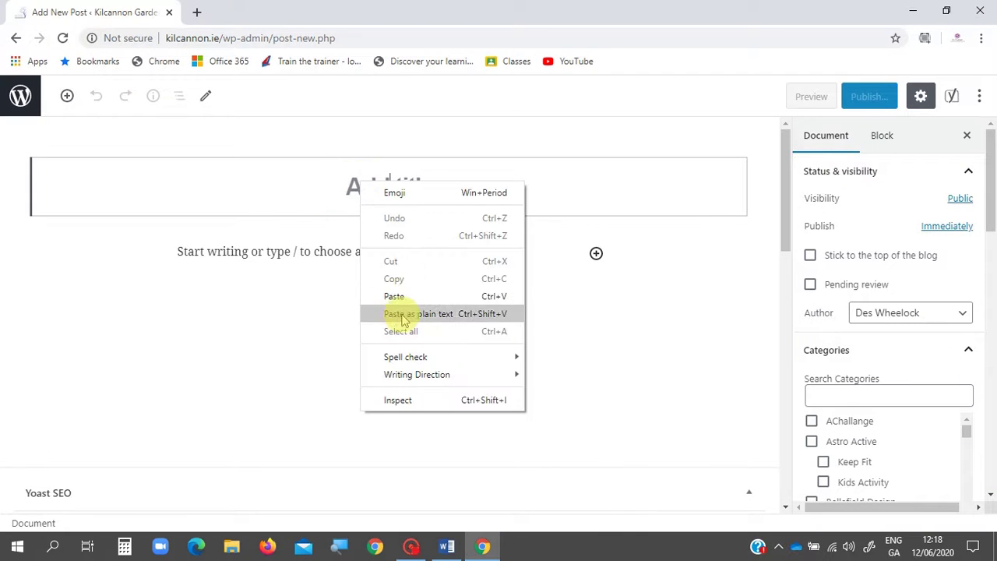
pyautogui.click(390, 292)
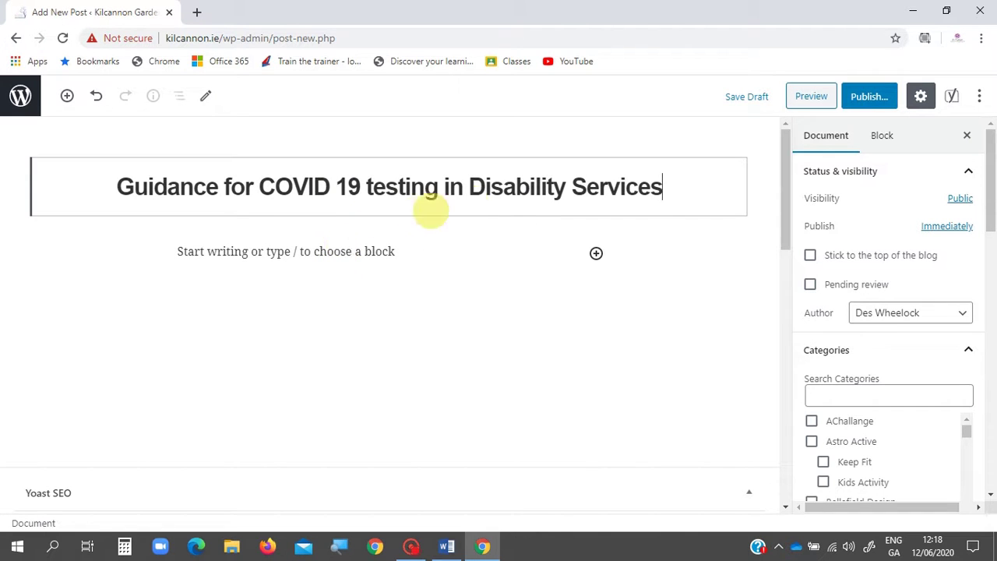
# Paste the same title text into the first paragraph block.
pyautogui.click(270, 249)
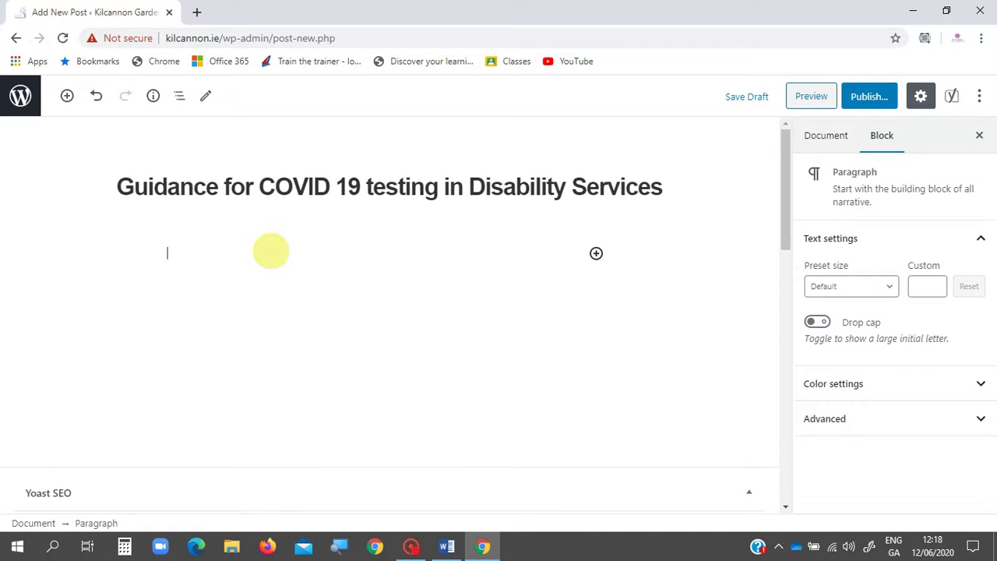
pyautogui.rightClick(270, 251)
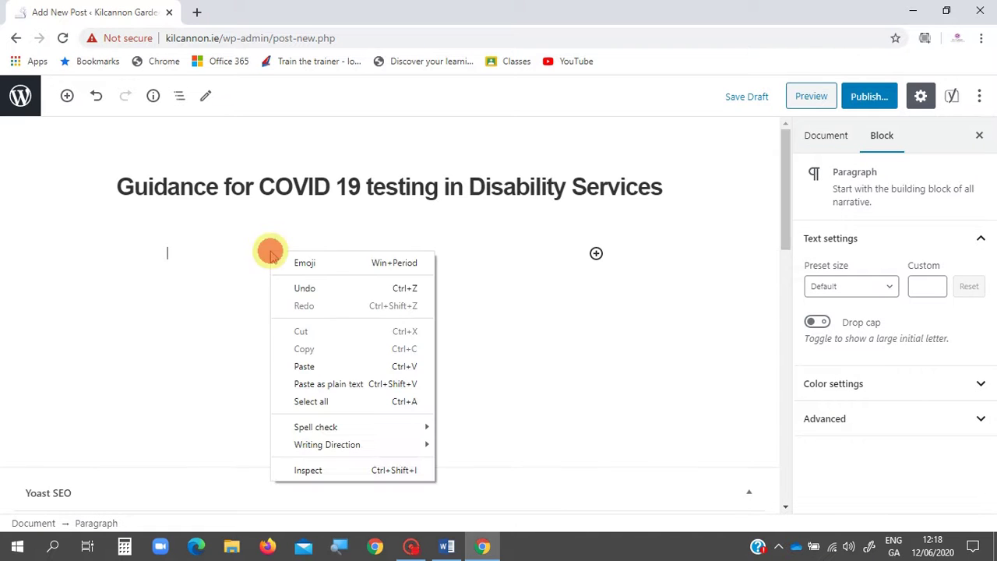
pyautogui.click(311, 368)
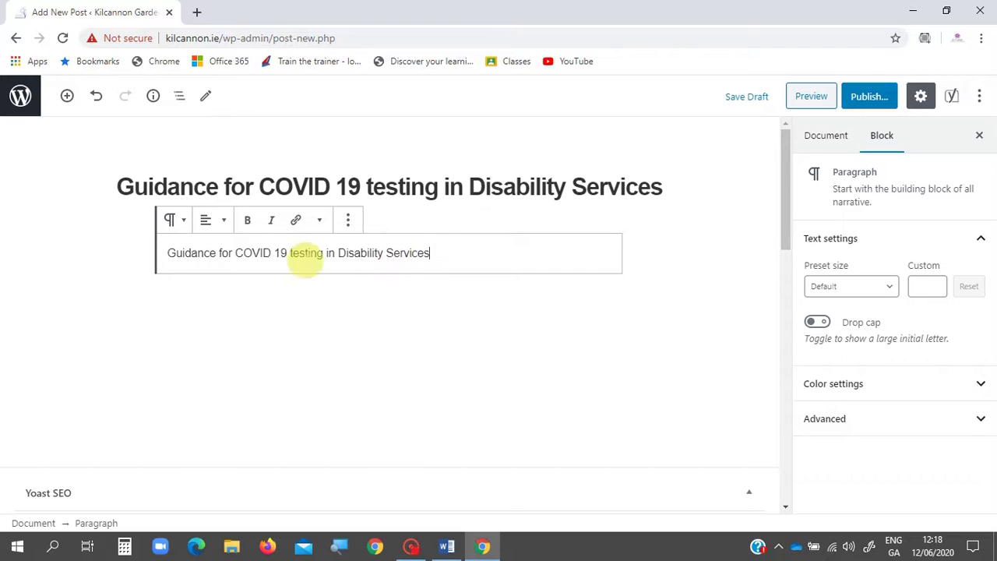
# Transform the pasted paragraph into a Heading block at level H1.
pyautogui.click(175, 223)
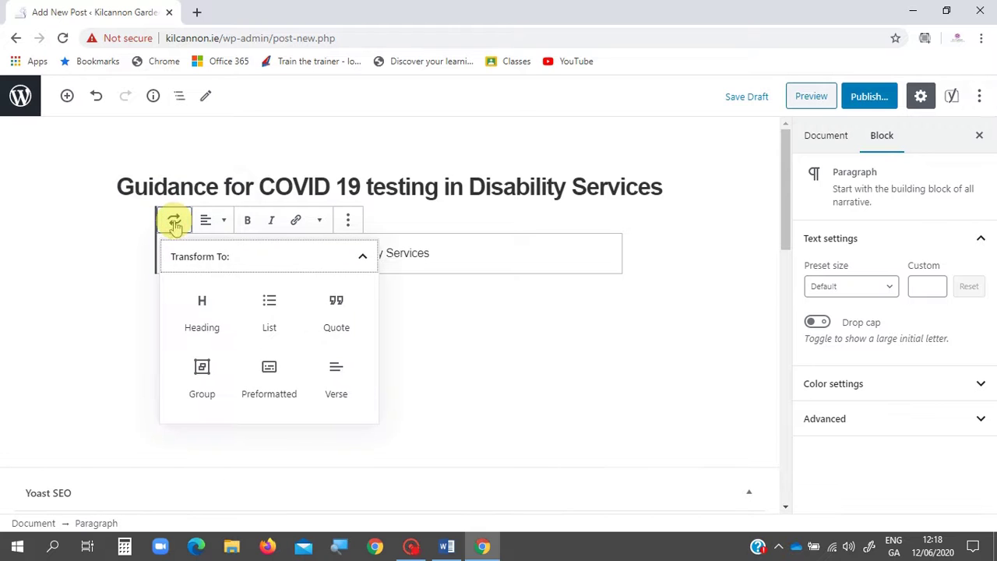
pyautogui.click(202, 302)
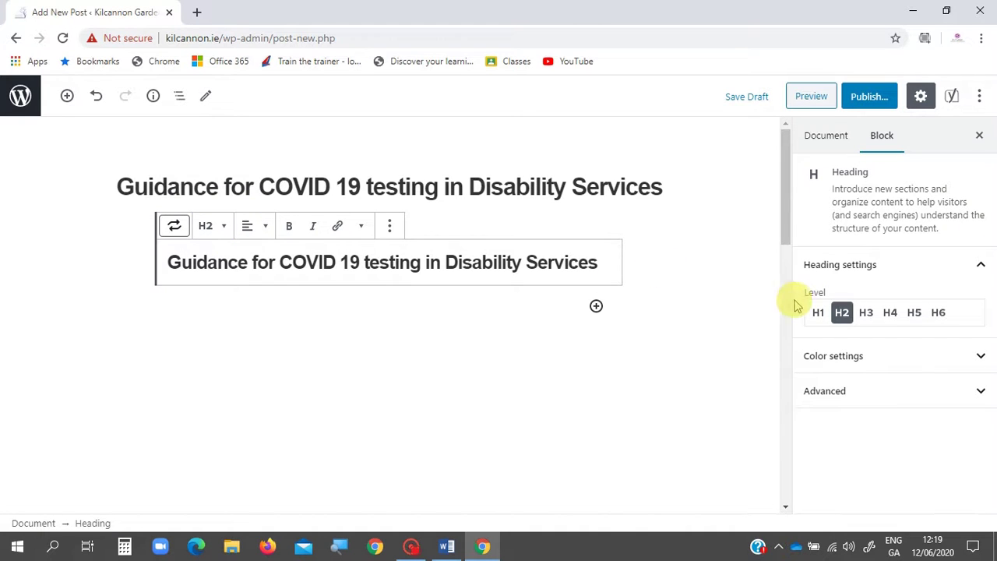
pyautogui.click(818, 313)
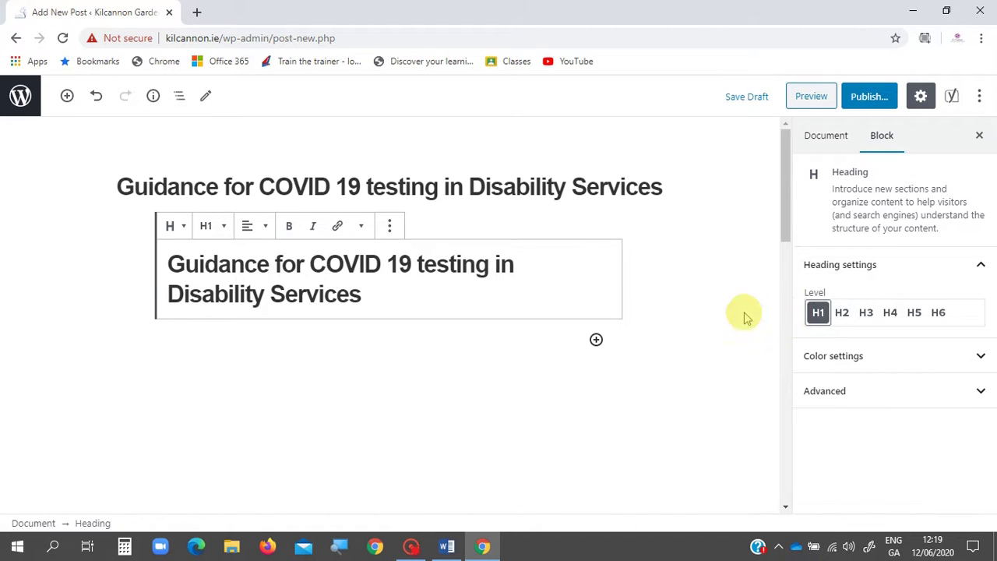
# Insert an empty Paragraph block below the H1 heading.
pyautogui.click(596, 340)
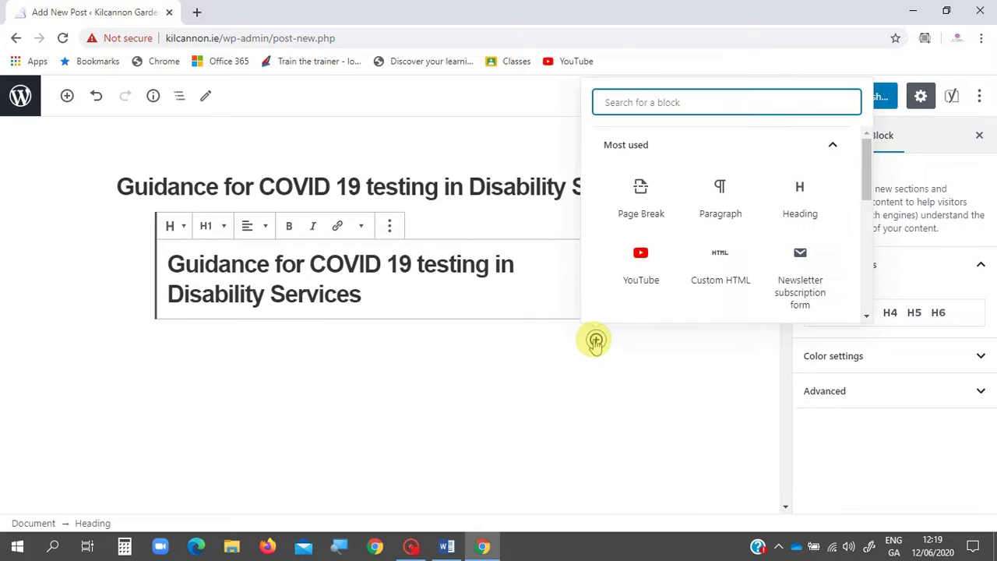
pyautogui.click(719, 191)
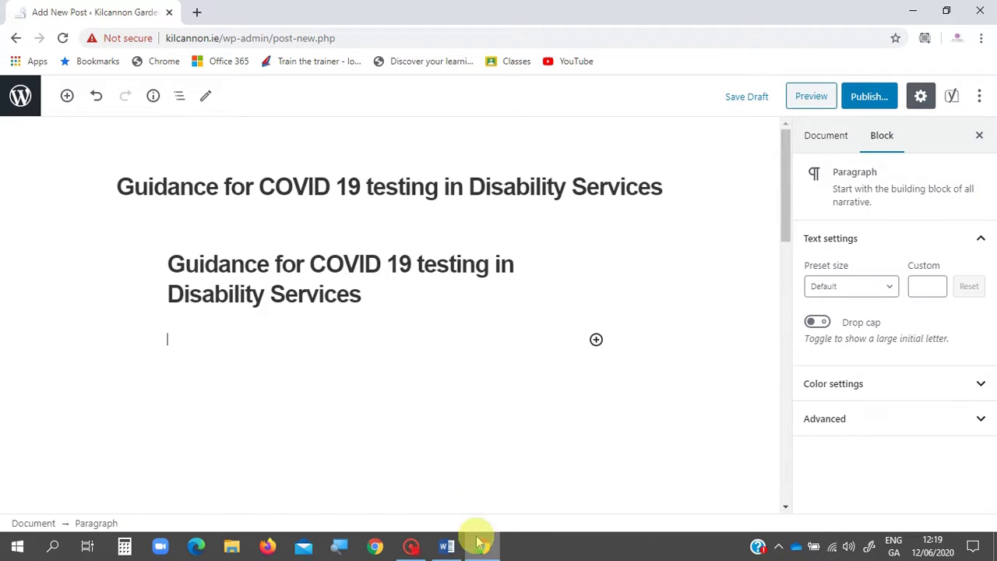
pyautogui.moveTo(447, 545)
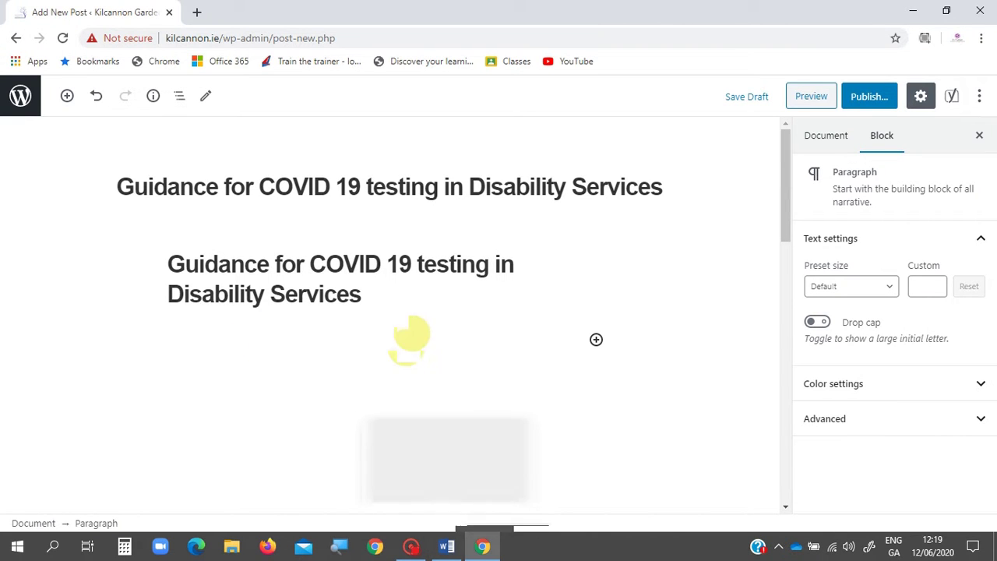
# Copy the Word document's first body paragraph on COVID 19 testing and return to WordPress.
pyautogui.click(447, 545)
pyautogui.moveTo(282, 260); pyautogui.dragTo(390, 304)
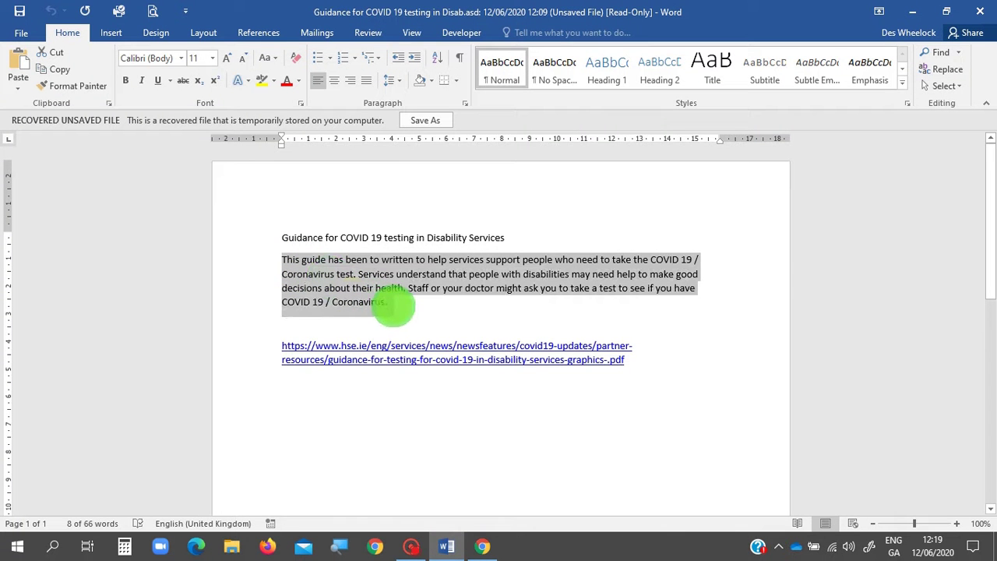
pyautogui.rightClick(335, 290)
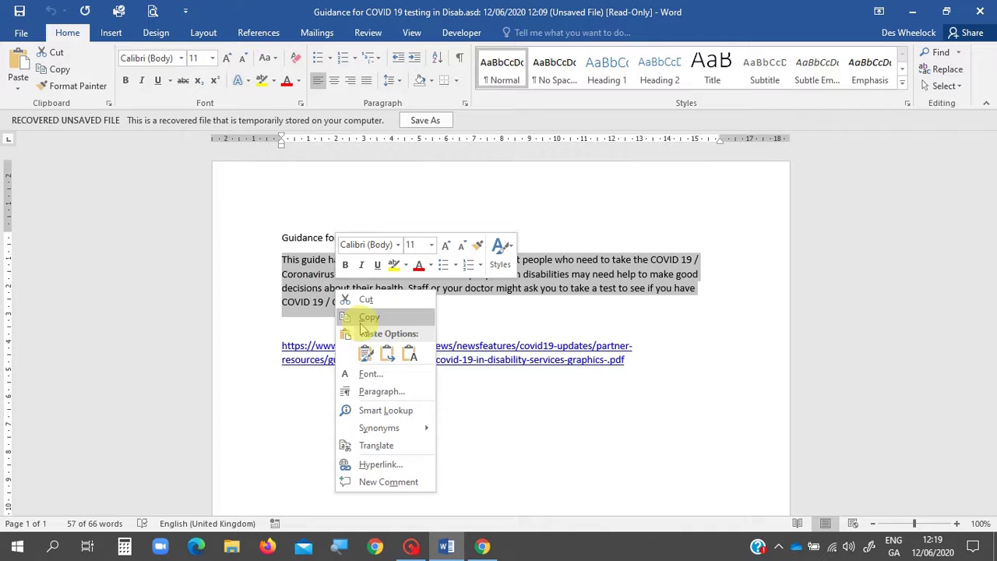
pyautogui.click(361, 321)
pyautogui.click(482, 546)
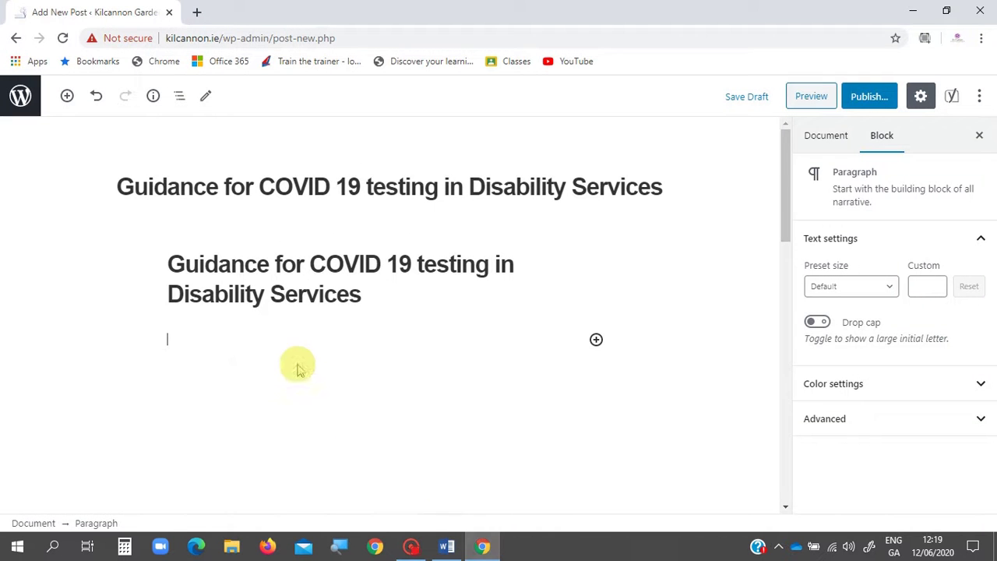
# Paste the paragraph beginning 'This guide has been to written to help services…' under the H1.
pyautogui.rightClick(204, 341)
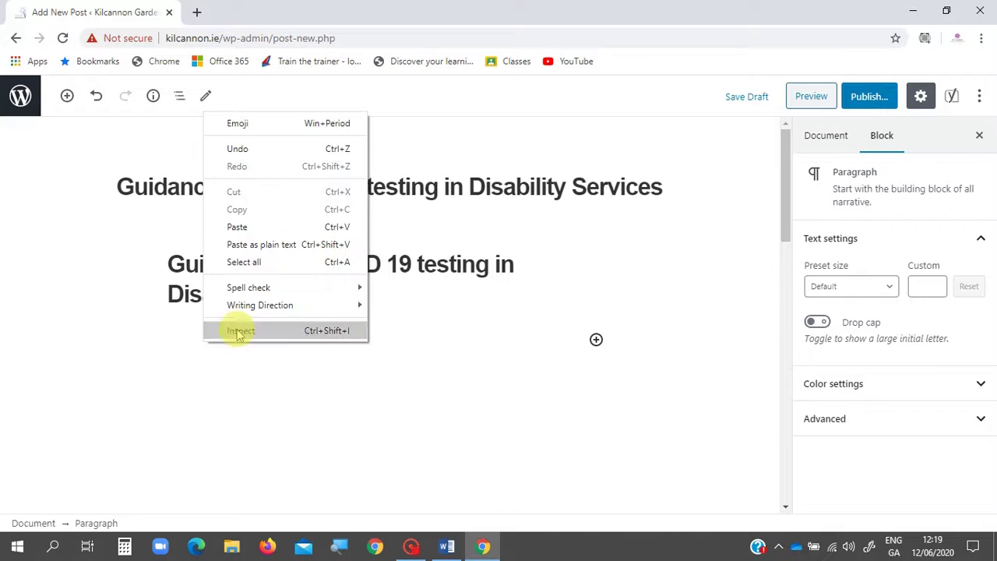
pyautogui.click(238, 227)
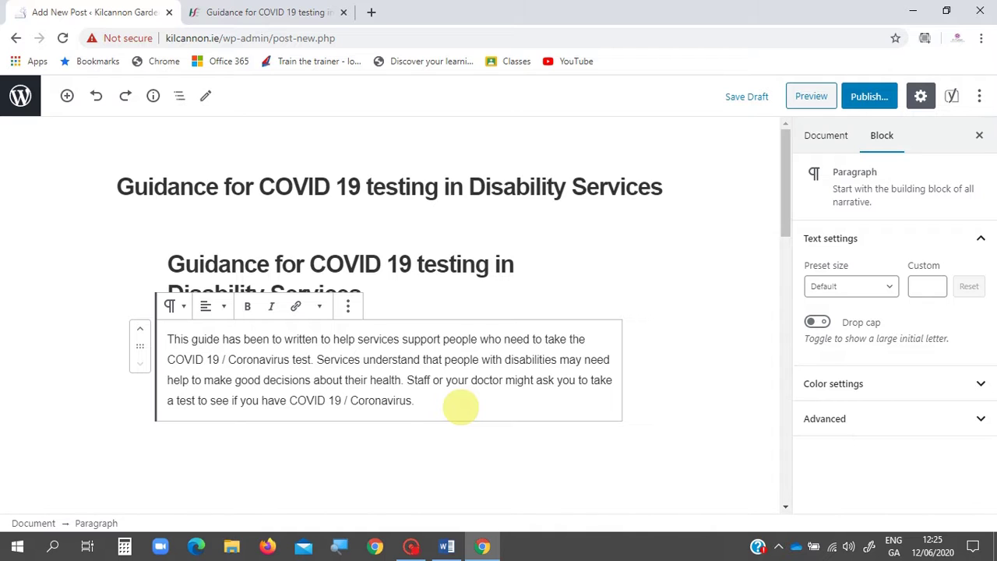
pyautogui.click(66, 98)
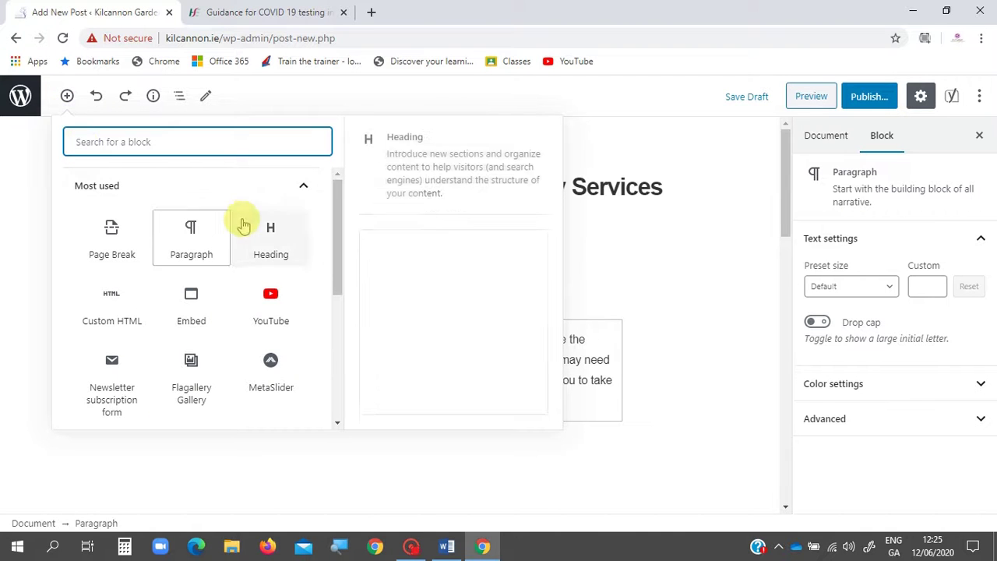
# Add a heading block below the paragraph and paste the H1 heading text into it.
pyautogui.click(271, 230)
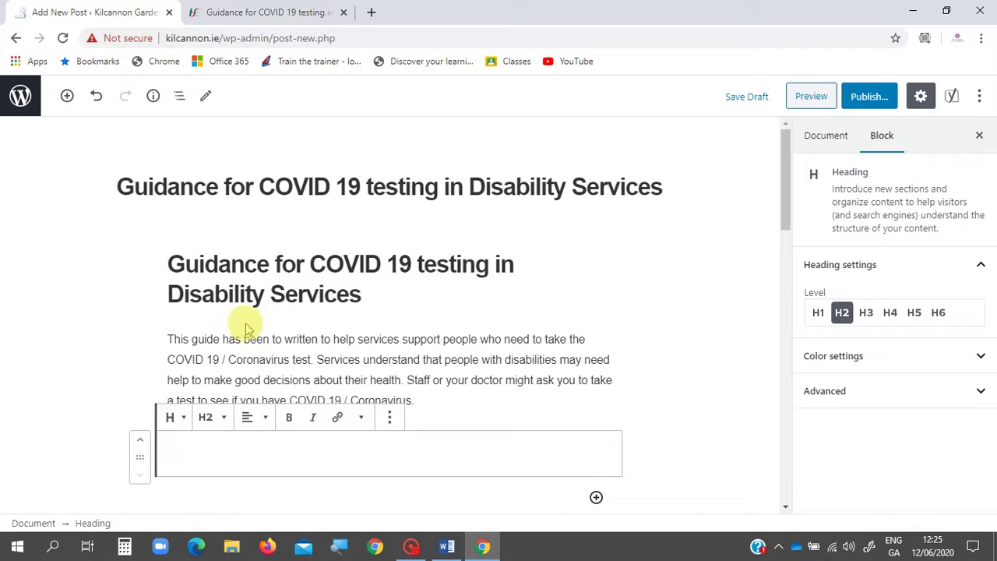
pyautogui.moveTo(359, 293); pyautogui.dragTo(169, 265)
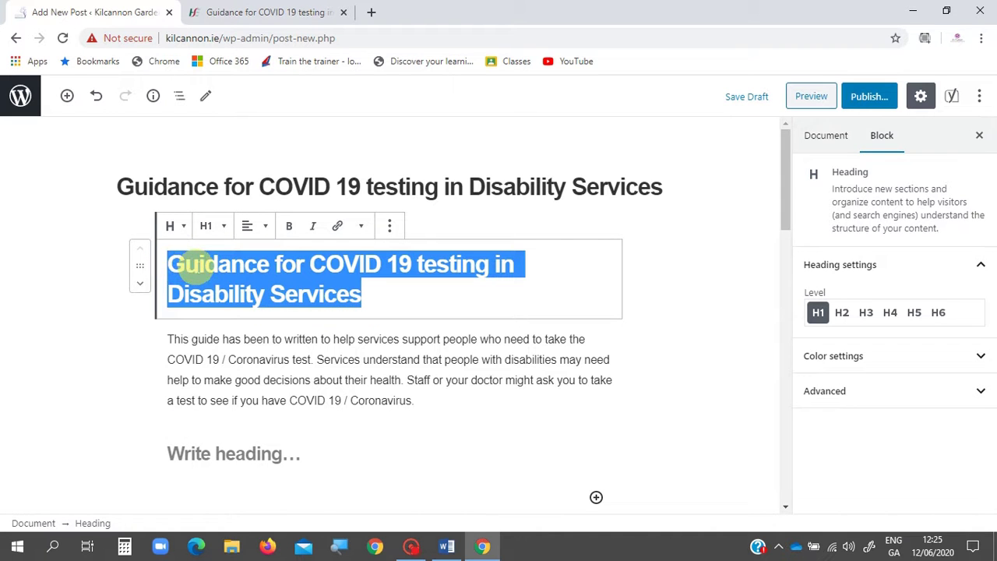
pyautogui.rightClick(195, 269)
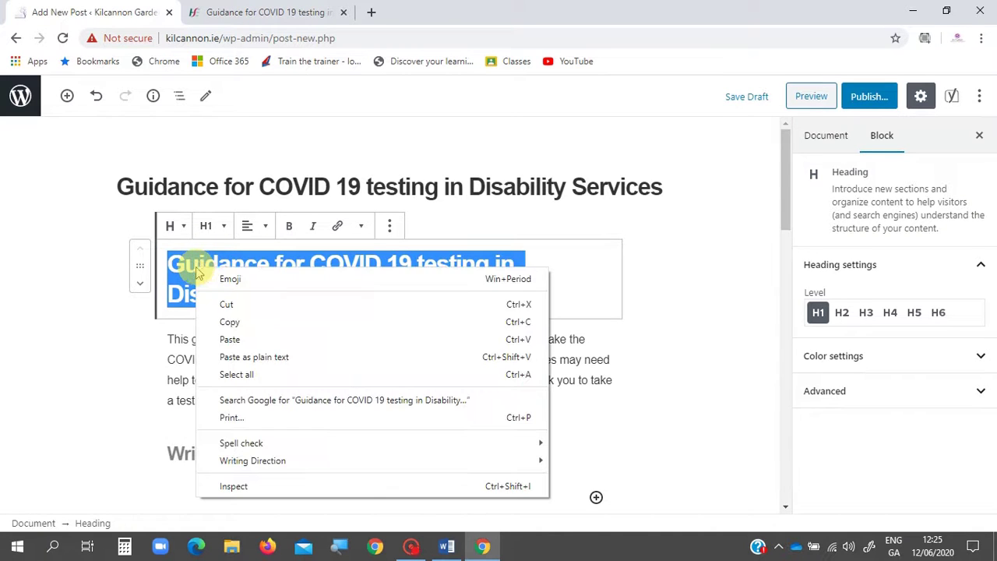
pyautogui.click(236, 327)
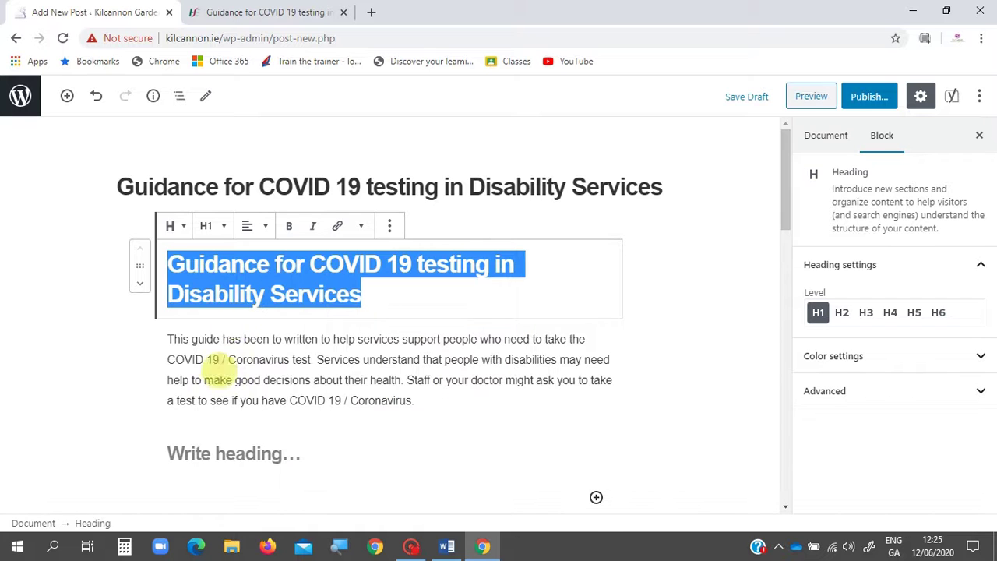
pyautogui.rightClick(228, 460)
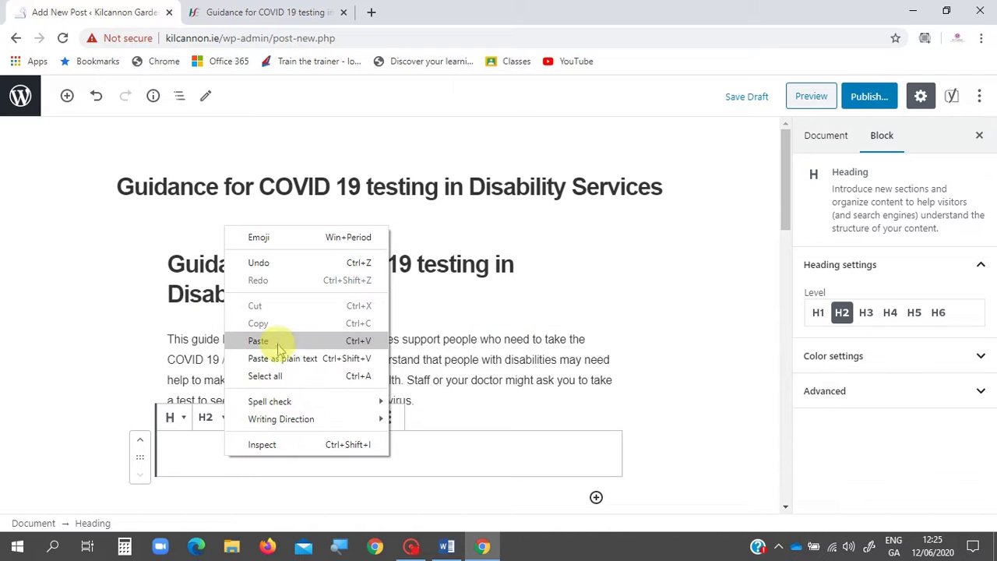
pyautogui.click(259, 341)
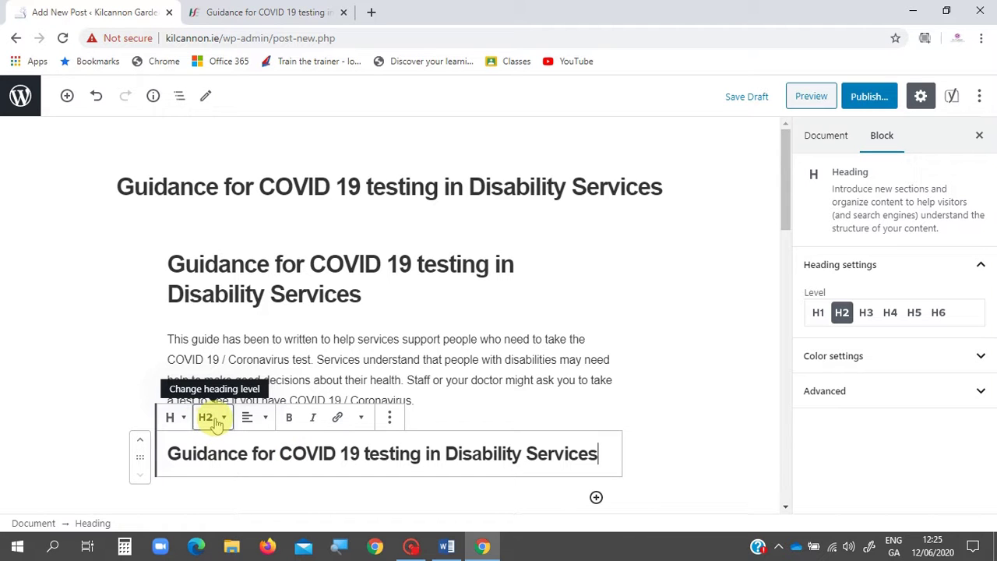
# Set the new heading to level H3 and place the caret at its end.
pyautogui.click(867, 315)
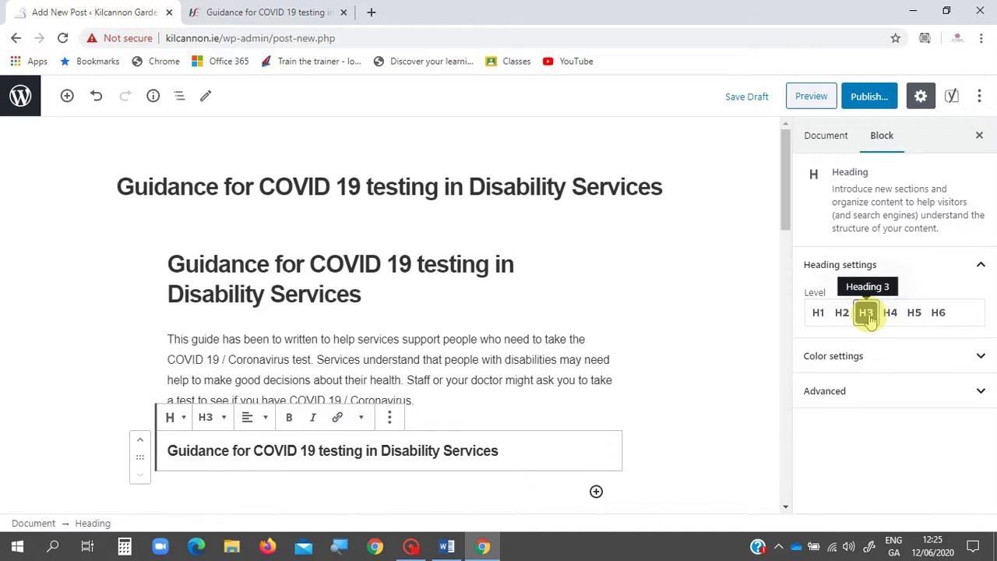
pyautogui.click(890, 315)
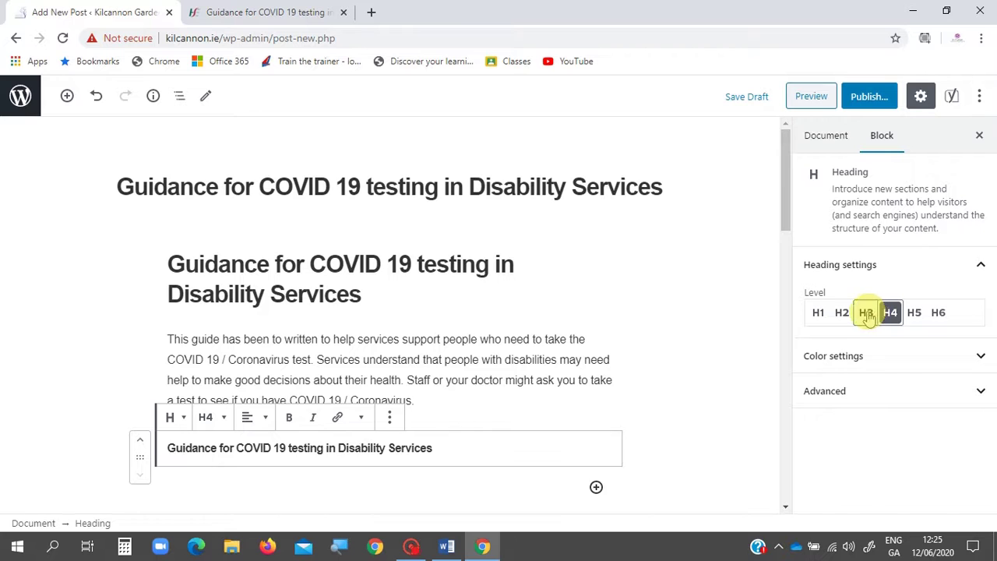
pyautogui.click(866, 313)
pyautogui.click(527, 448)
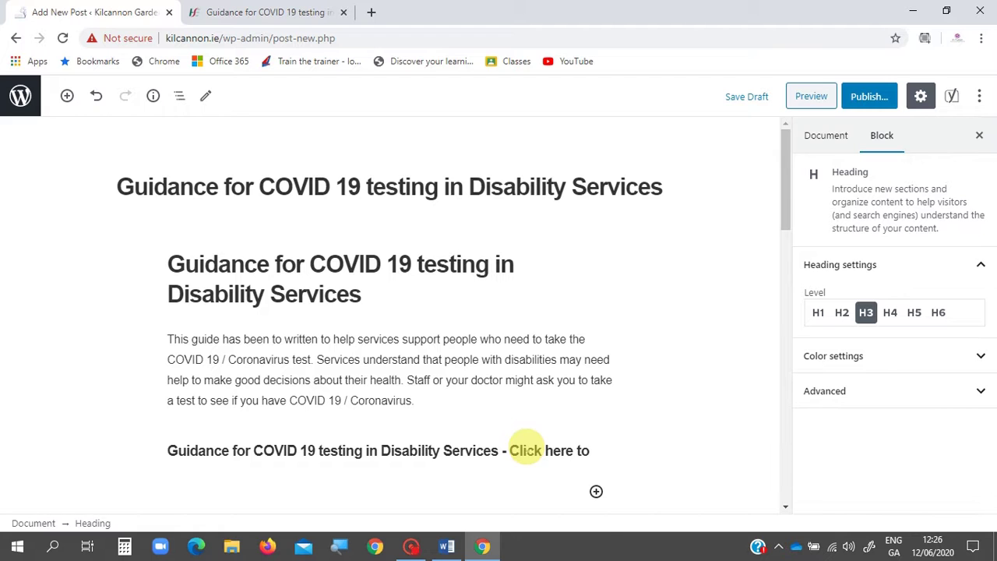
# End the heading with 'Click here to view', make it H4, and start linking those words.
pyautogui.write('ew')
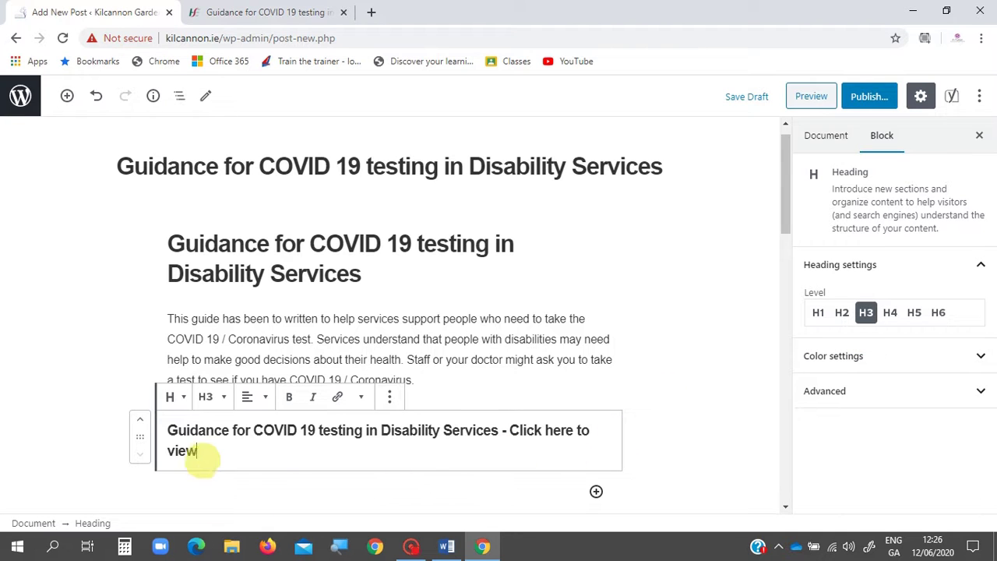
pyautogui.click(890, 313)
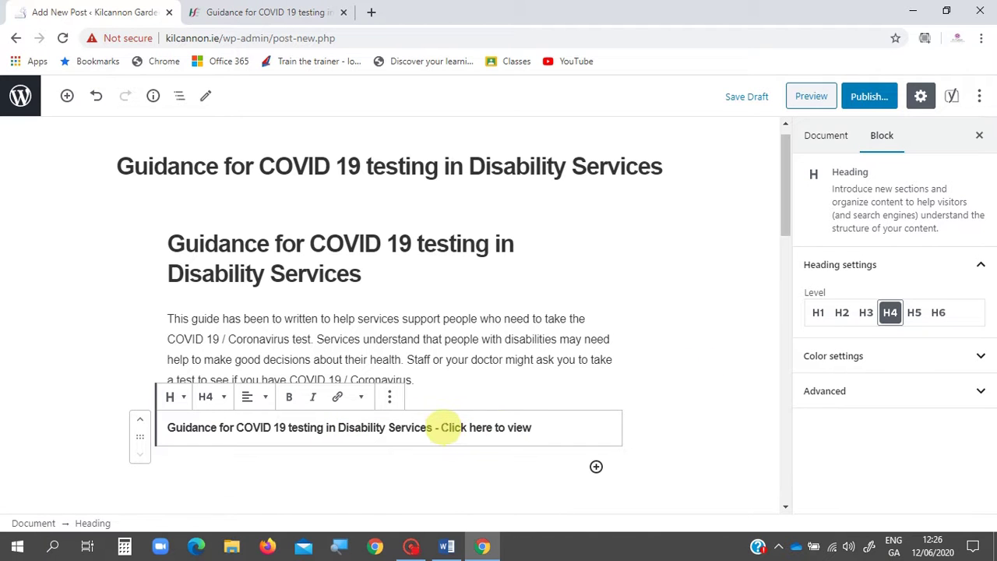
pyautogui.moveTo(441, 428); pyautogui.dragTo(532, 427)
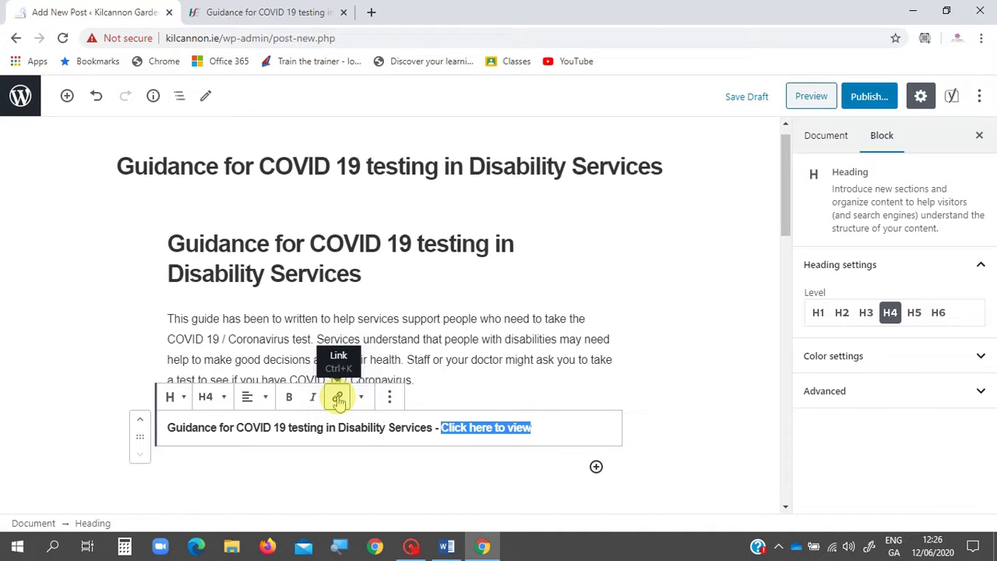
pyautogui.click(339, 399)
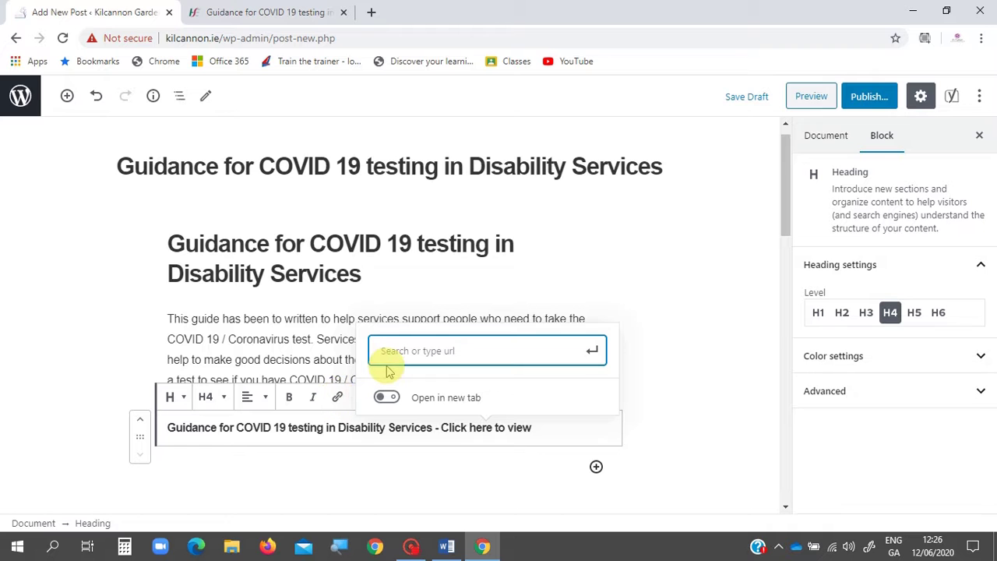
pyautogui.click(451, 543)
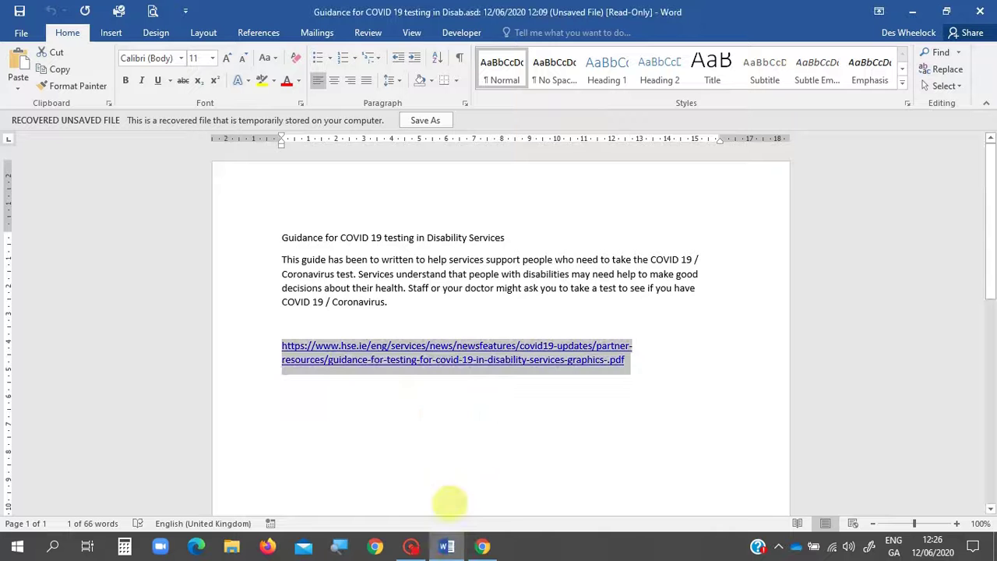
# Copy the HSE guidance PDF hyperlink from the Word document and switch back to Chrome.
pyautogui.rightClick(324, 360)
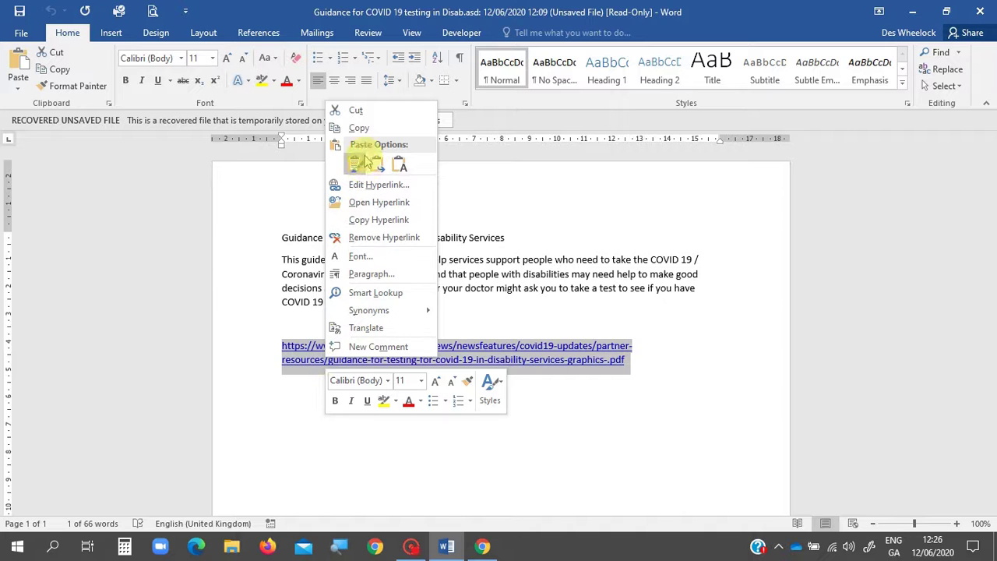
pyautogui.click(386, 222)
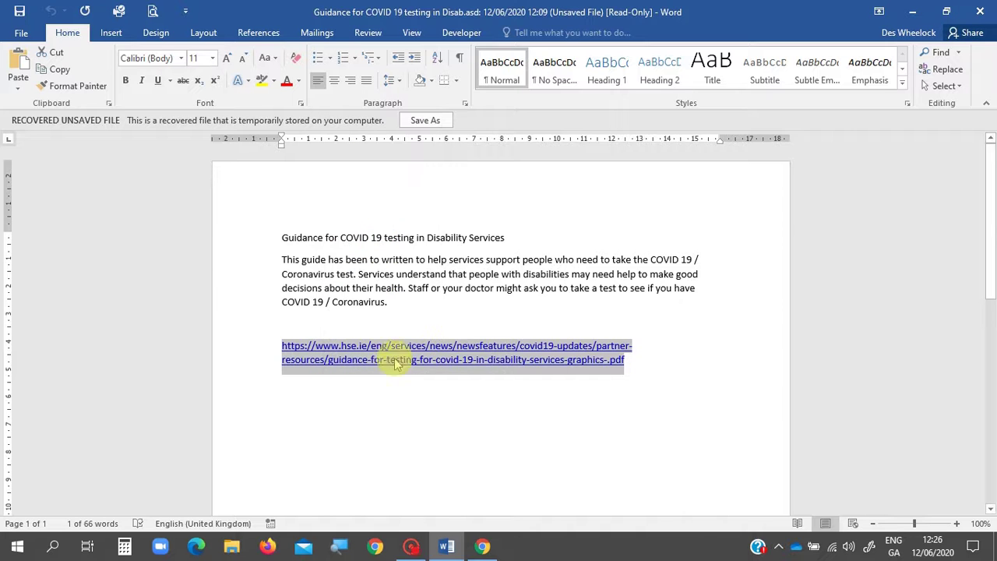
pyautogui.click(478, 545)
# Paste the HSE guidance PDF address as the link for 'Click here to view' in the H4 heading.
pyautogui.rightClick(386, 350)
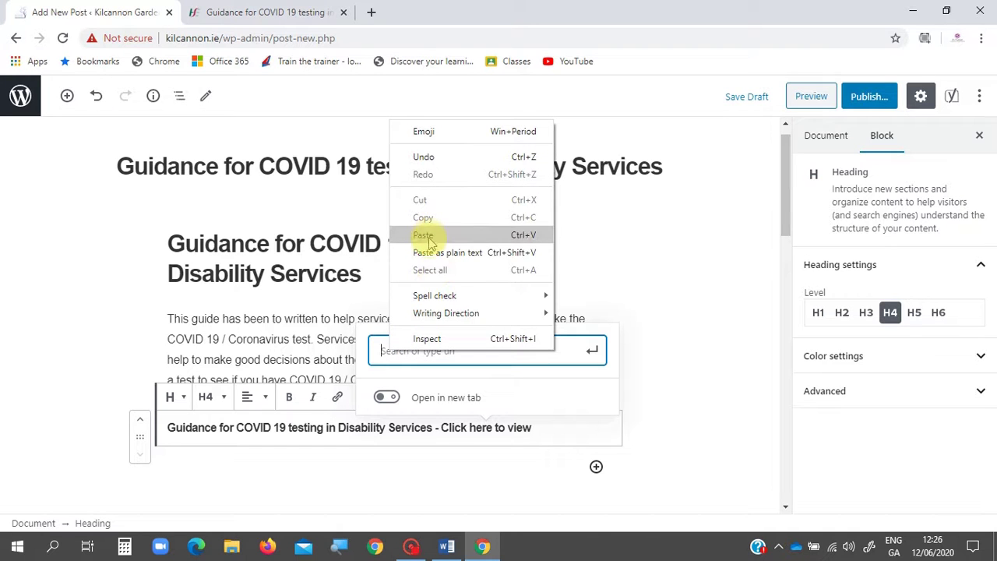
pyautogui.click(427, 235)
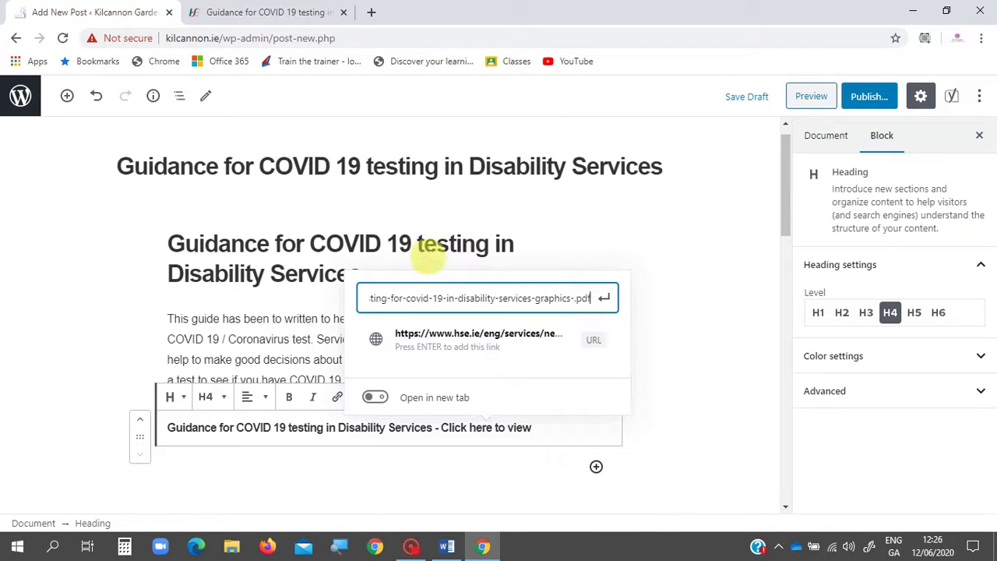
pyautogui.click(477, 335)
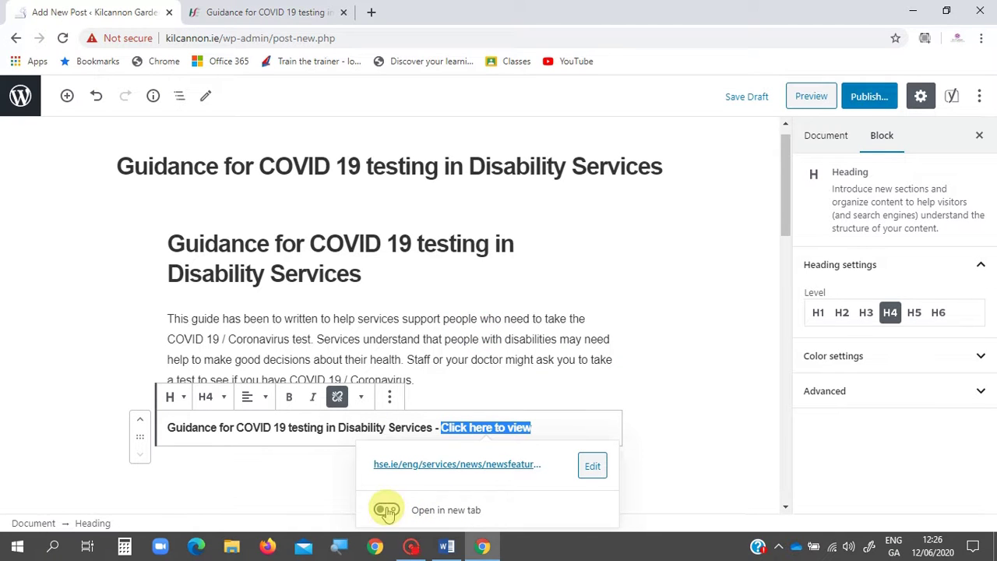
pyautogui.click(550, 430)
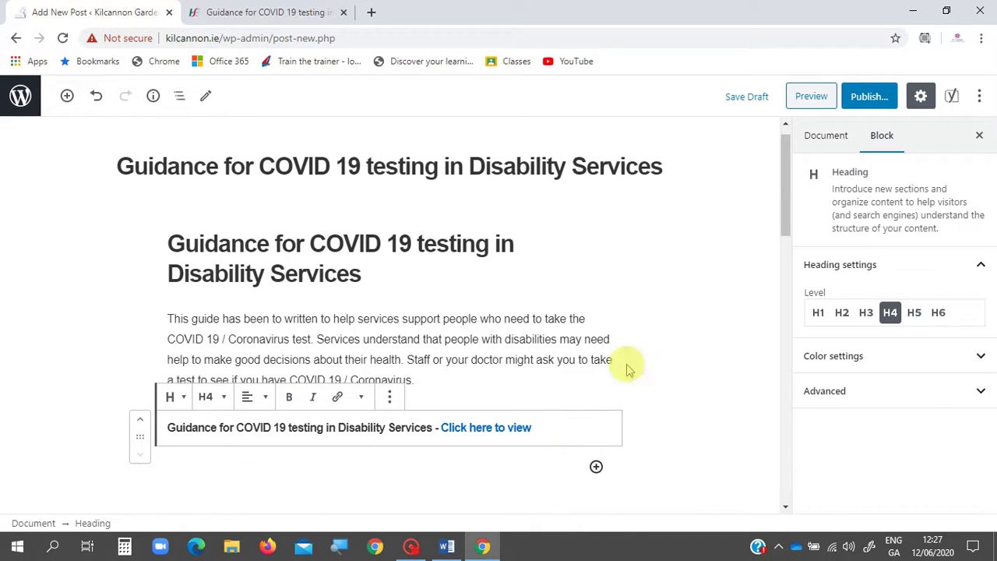
pyautogui.click(828, 138)
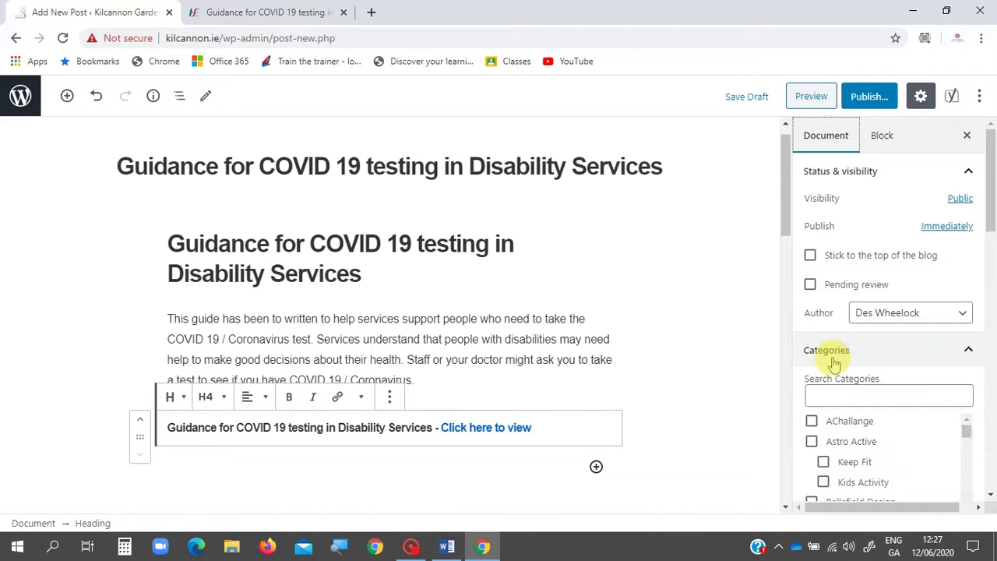
# File the post under Resources, found by searching 'reso', and start setting a featured image.
pyautogui.click(830, 395)
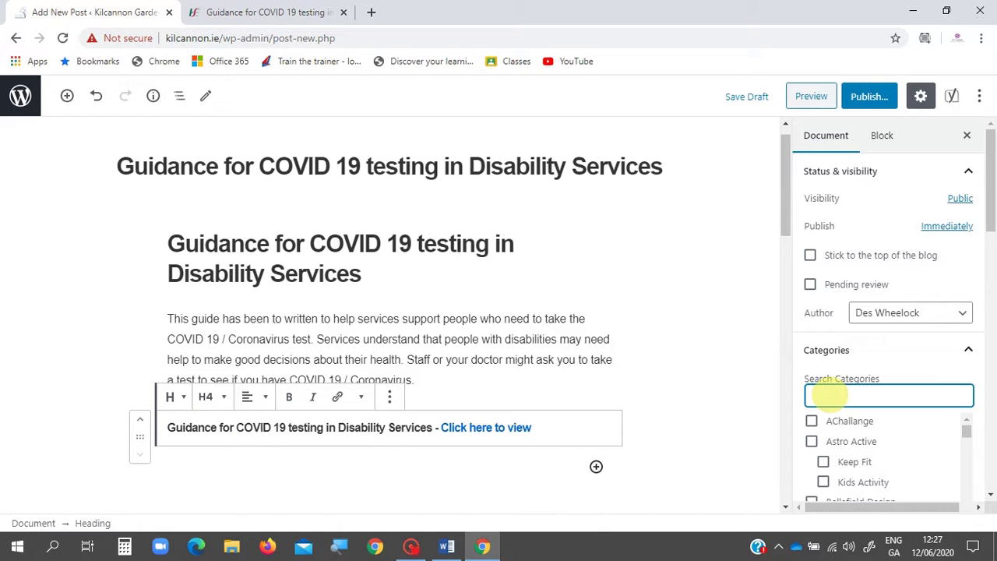
pyautogui.write('reso')
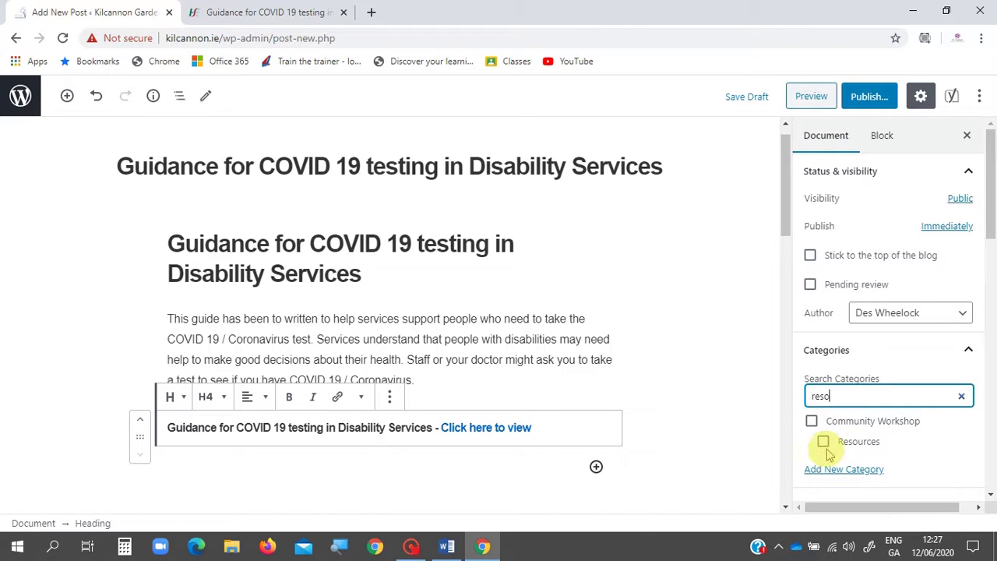
pyautogui.click(824, 443)
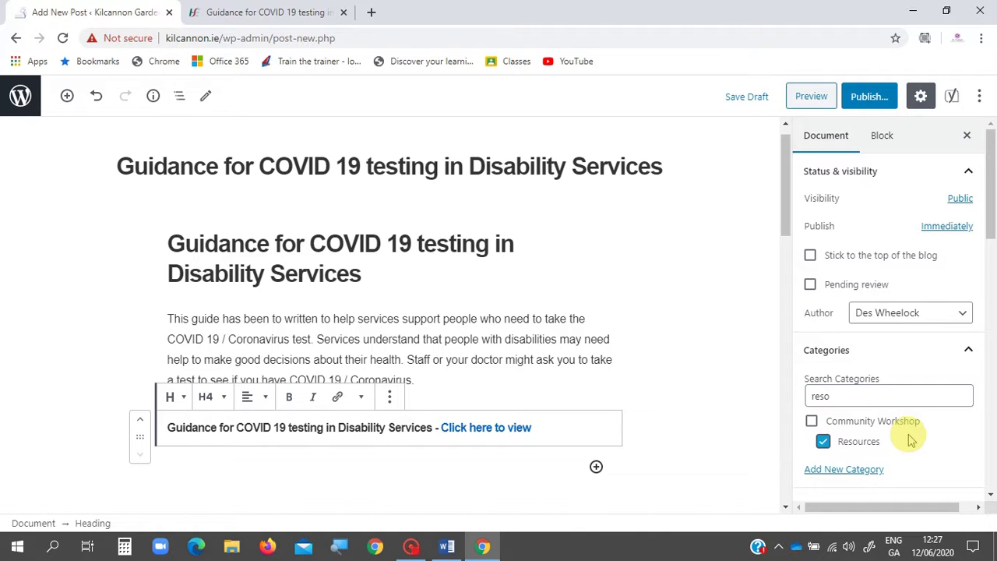
pyautogui.scroll(-3, 910, 439)
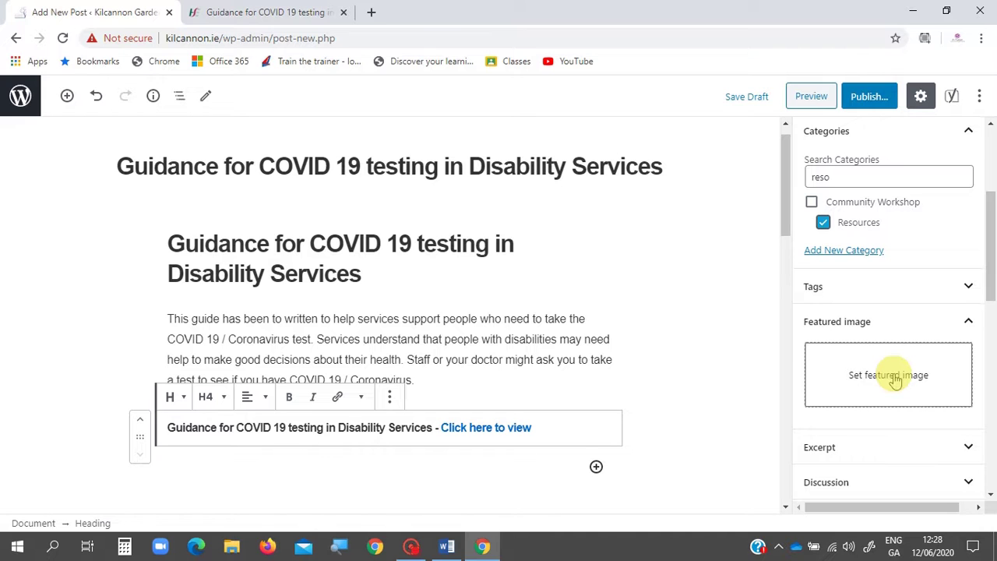
pyautogui.click(895, 379)
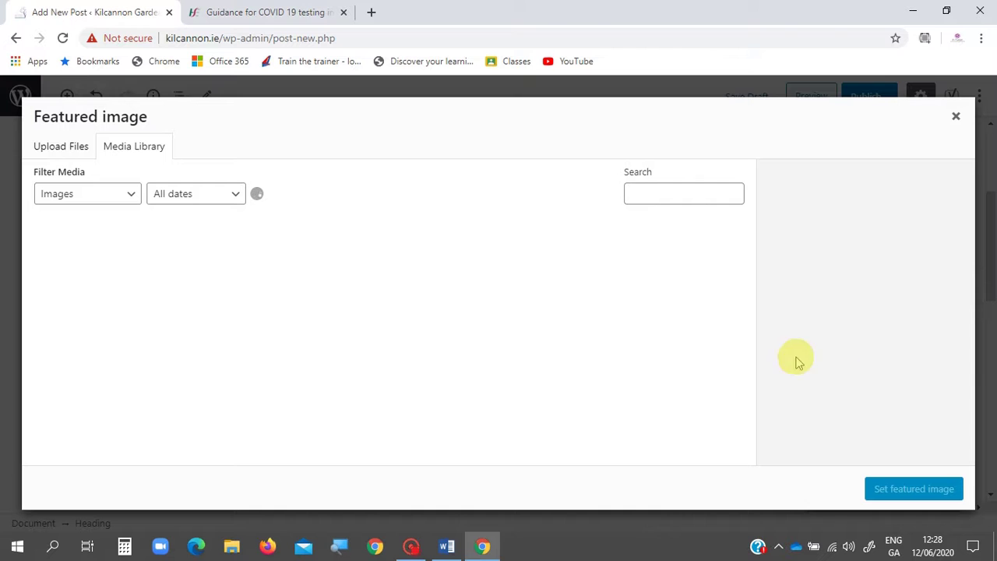
# Start uploading a new featured image file, browsing to the Downloads folder.
pyautogui.click(61, 148)
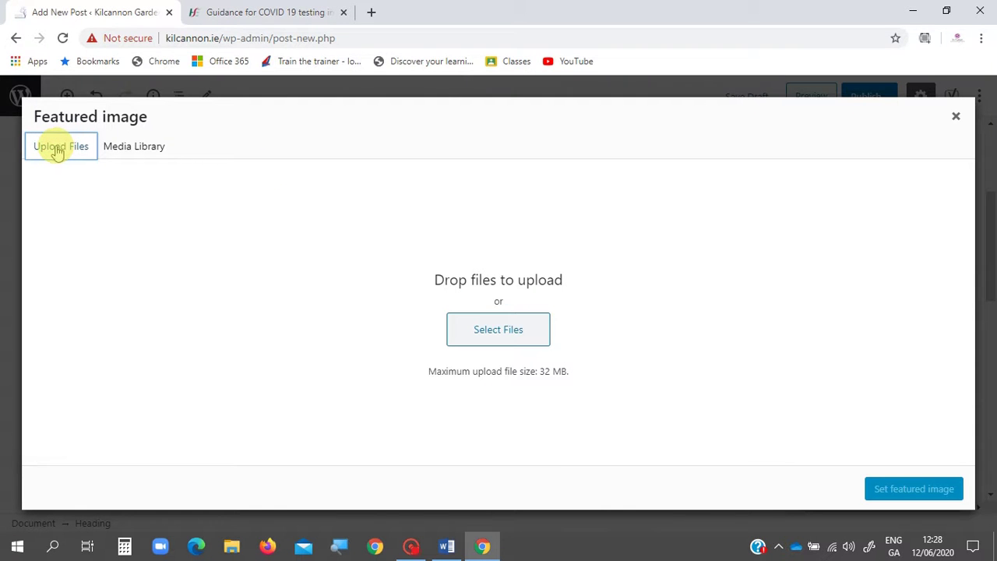
pyautogui.click(500, 334)
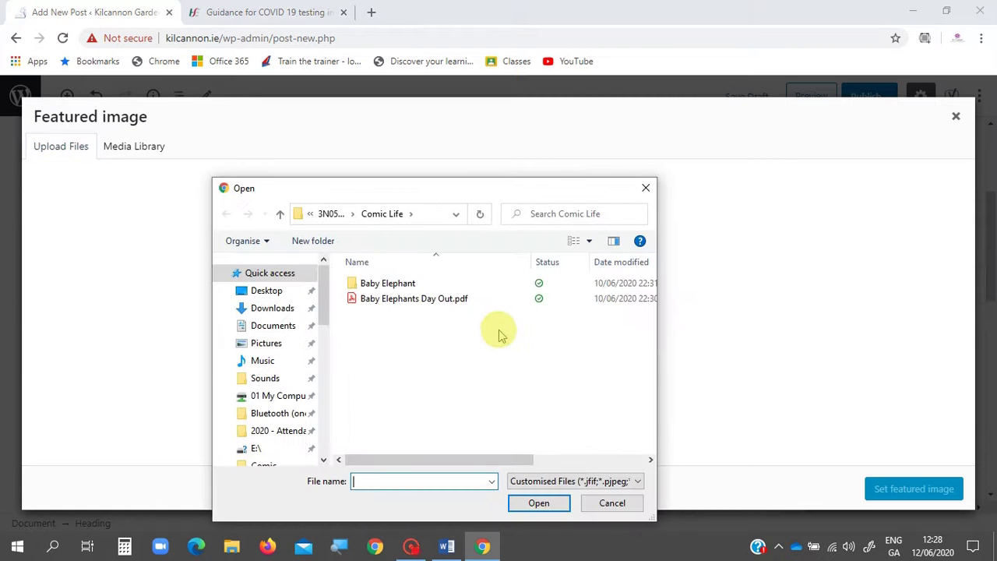
pyautogui.click(273, 309)
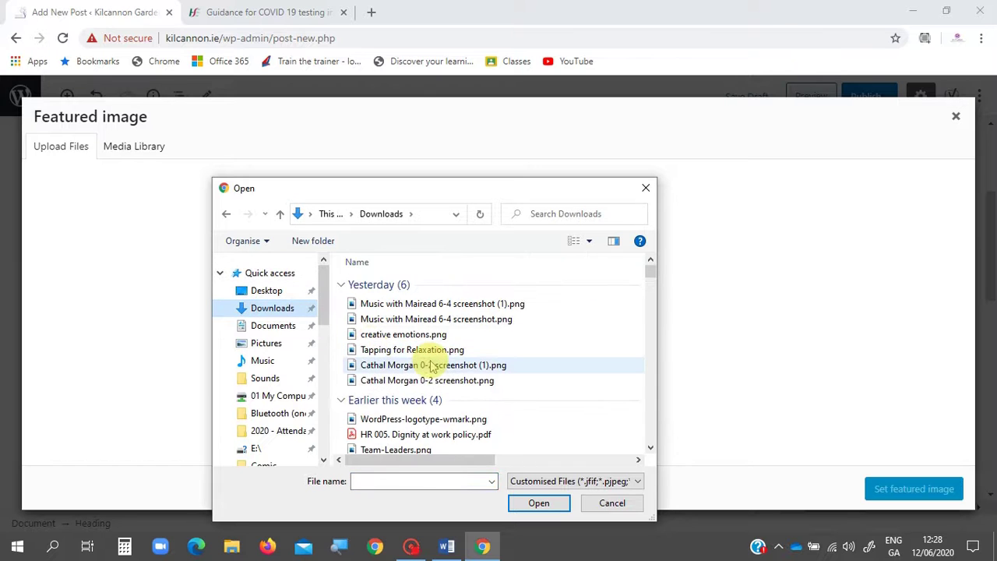
pyautogui.scroll(-1, 433, 364)
pyautogui.scroll(-3, 434, 364)
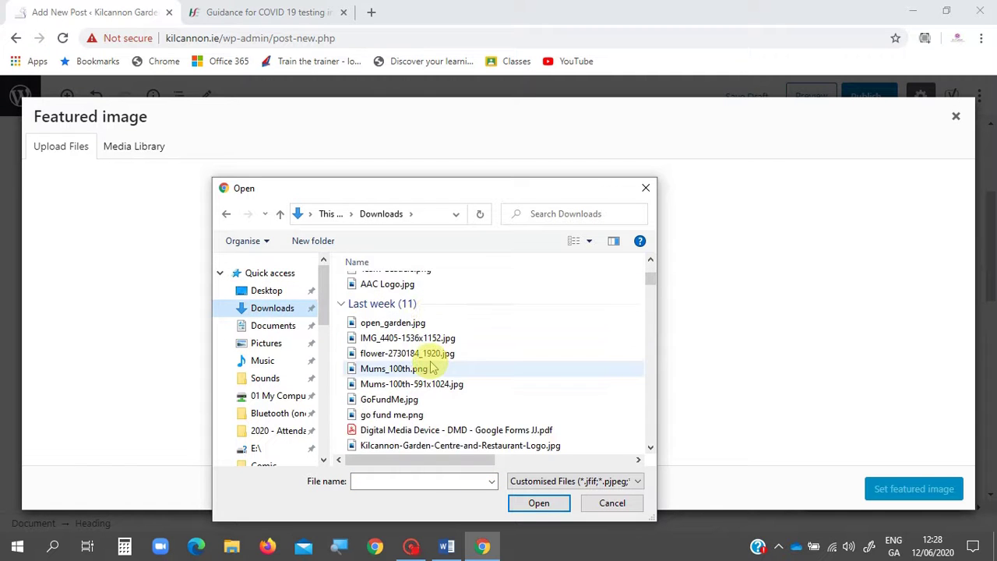
pyautogui.scroll(-4, 433, 368)
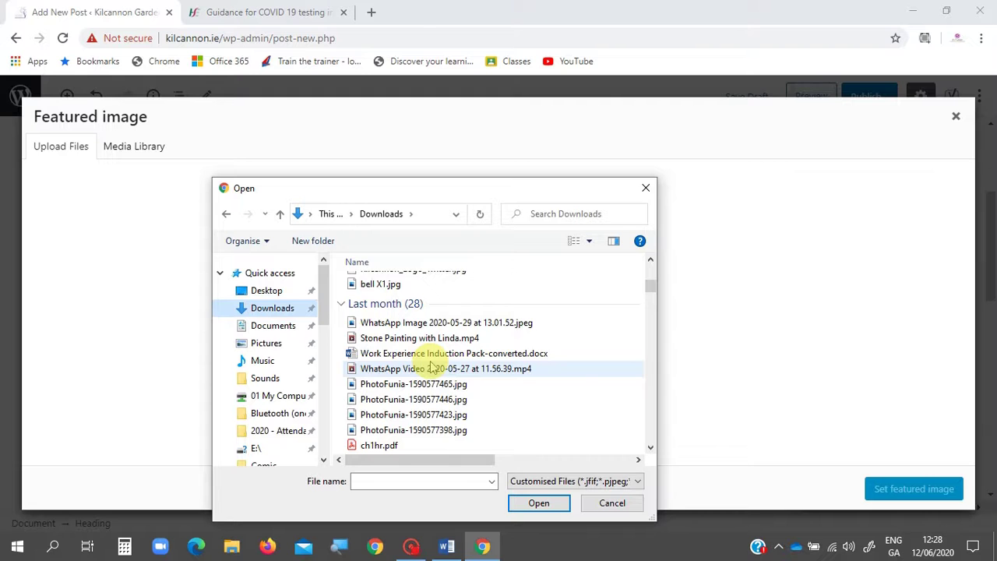
pyautogui.scroll(-7, 431, 368)
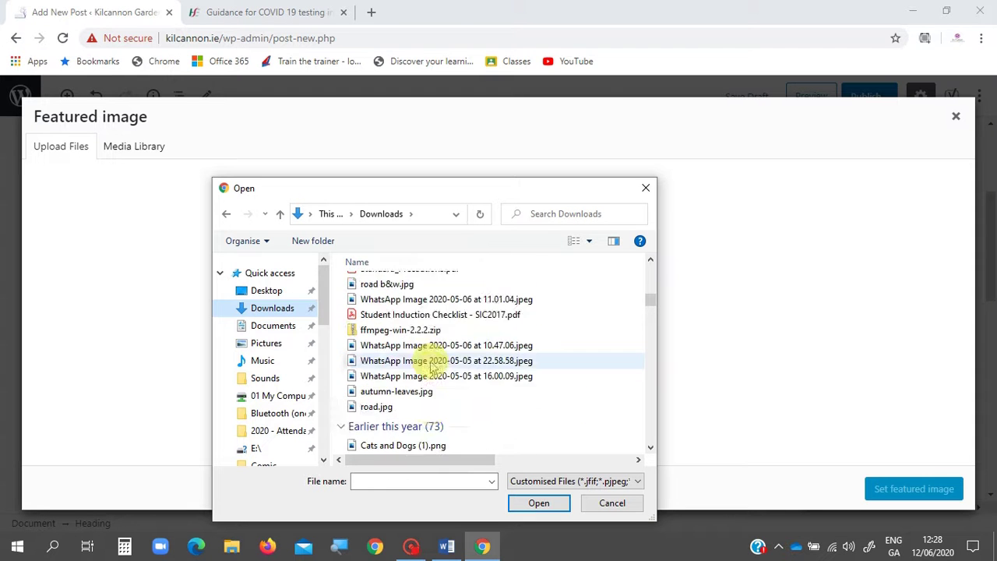
pyautogui.scroll(-1, 433, 362)
# Find COVID-19.jpg with 'cov', upload it and make it the featured image.
pyautogui.click(388, 479)
pyautogui.write('co')
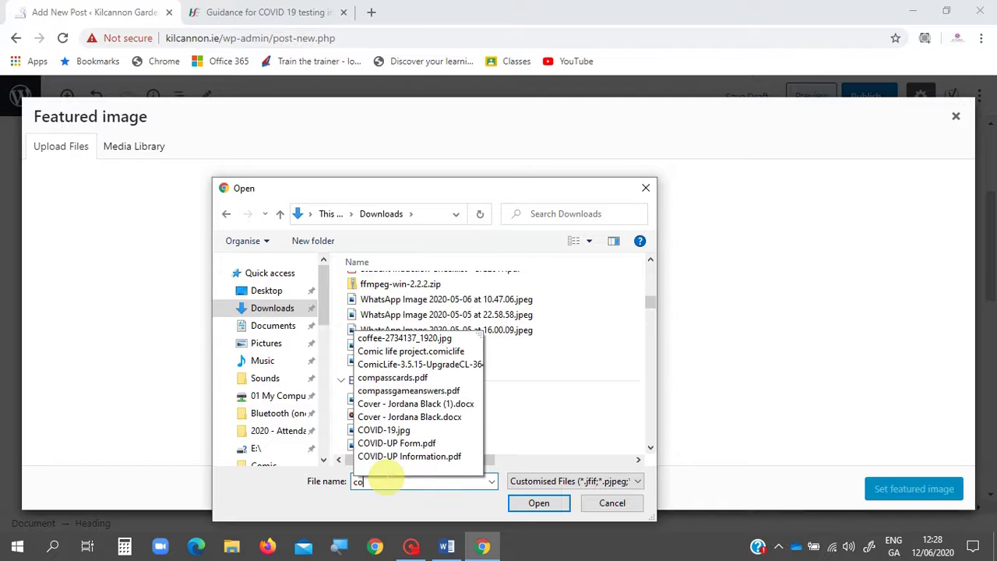
pyautogui.write('v')
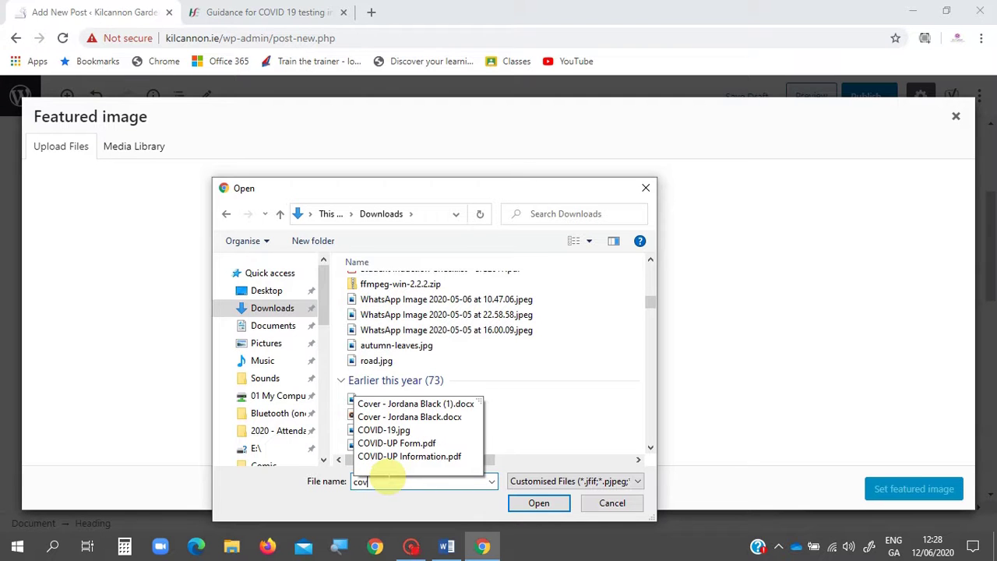
pyautogui.click(402, 431)
pyautogui.click(538, 503)
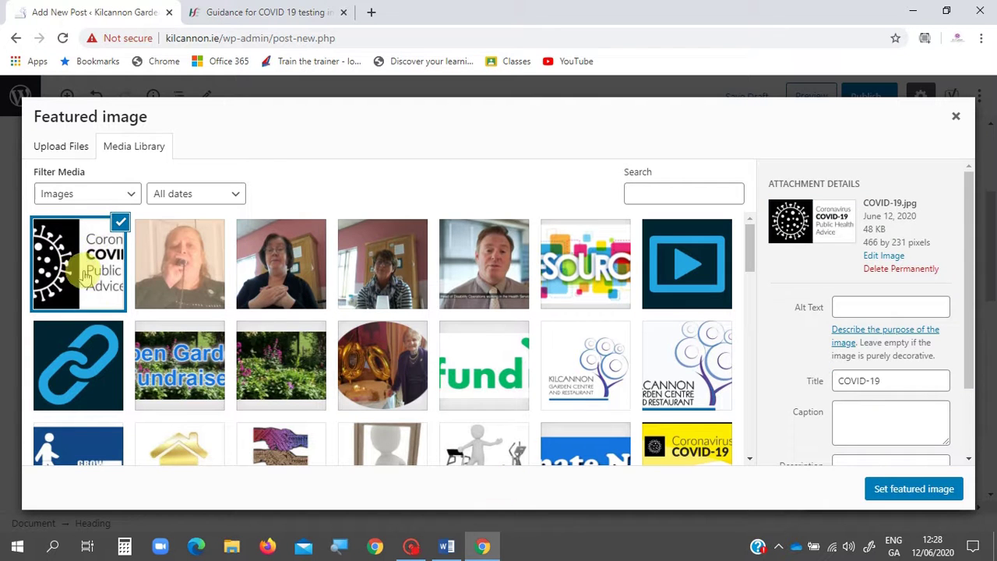
pyautogui.click(891, 487)
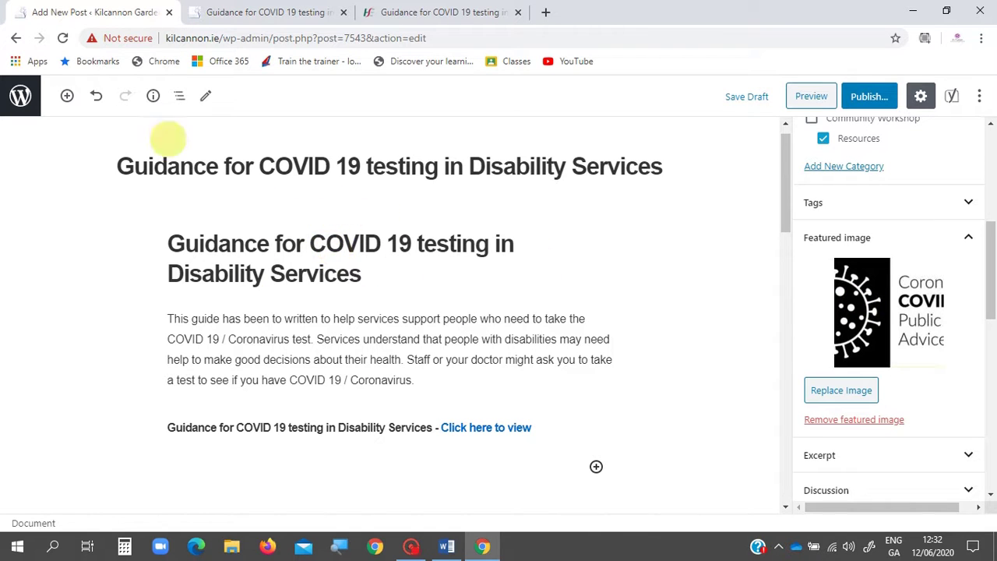
pyautogui.click(67, 96)
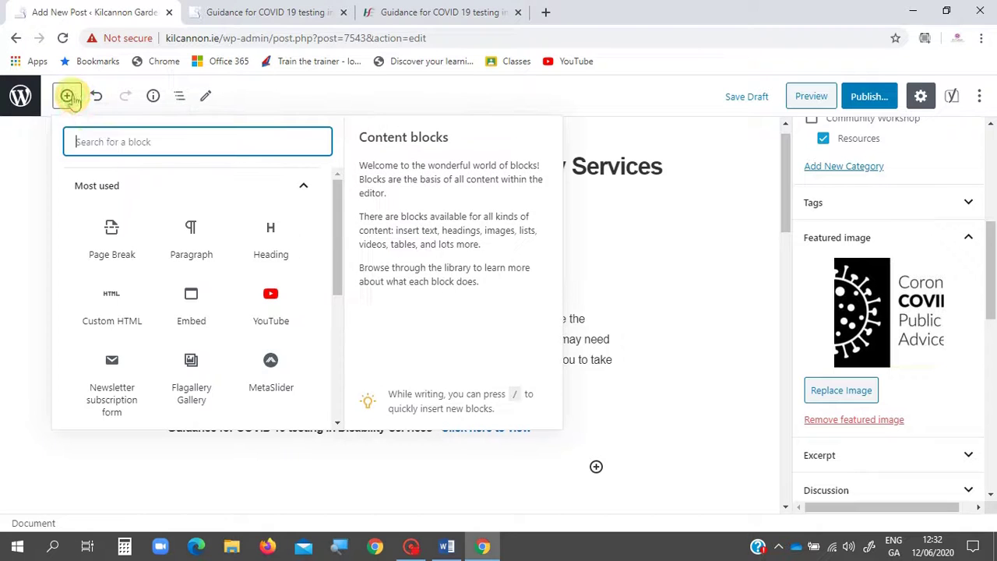
# Insert a Common Blocks Image block and fill it with COVID-19.jpg from the Media Library.
pyautogui.moveTo(336, 233); pyautogui.dragTo(351, 190)
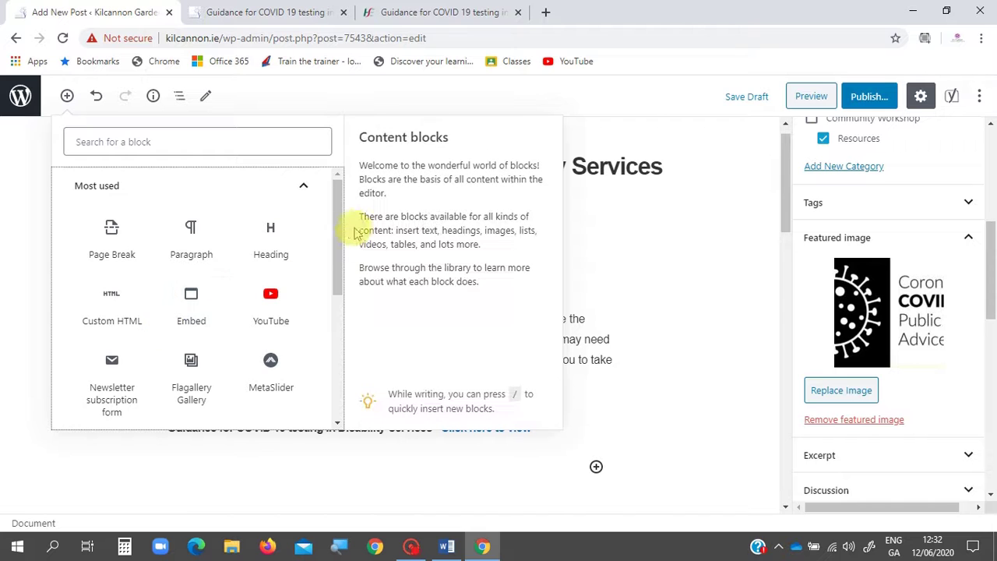
pyautogui.moveTo(334, 223); pyautogui.dragTo(332, 327)
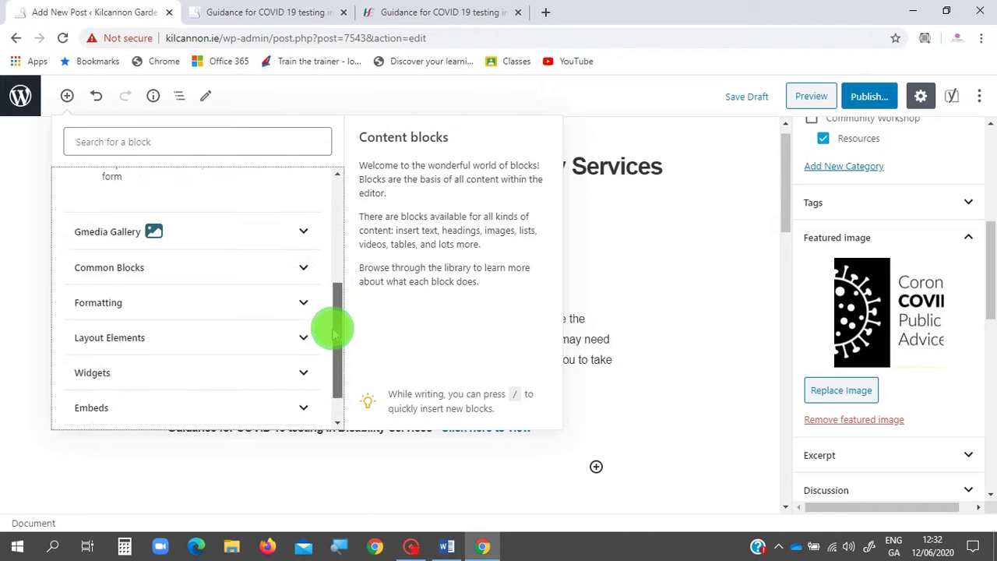
pyautogui.click(164, 265)
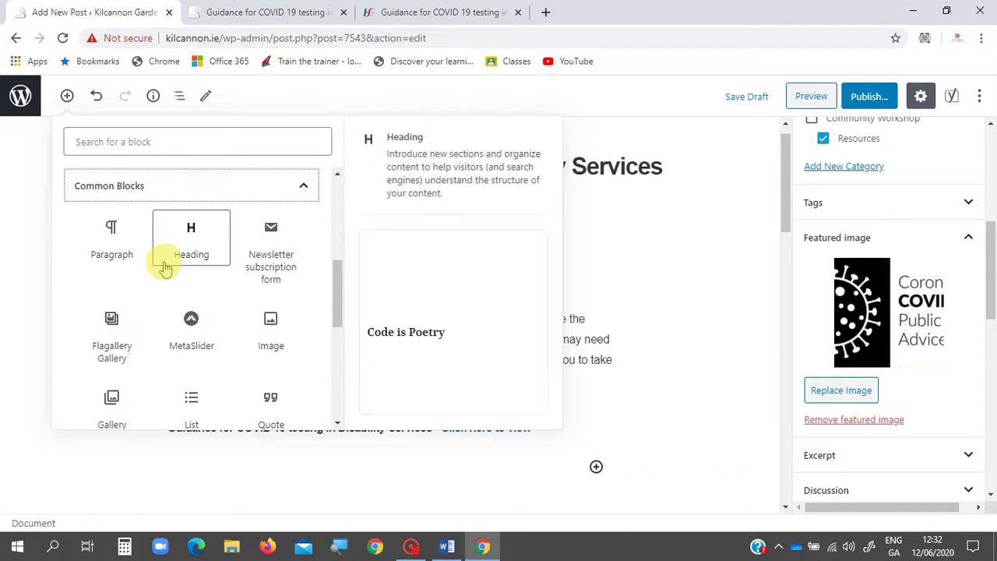
pyautogui.click(271, 328)
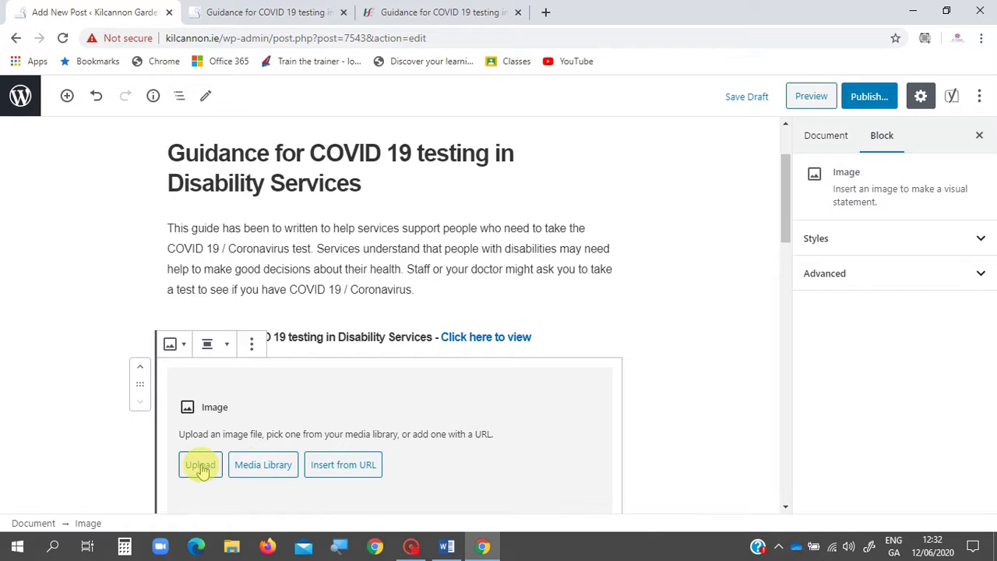
pyautogui.click(262, 466)
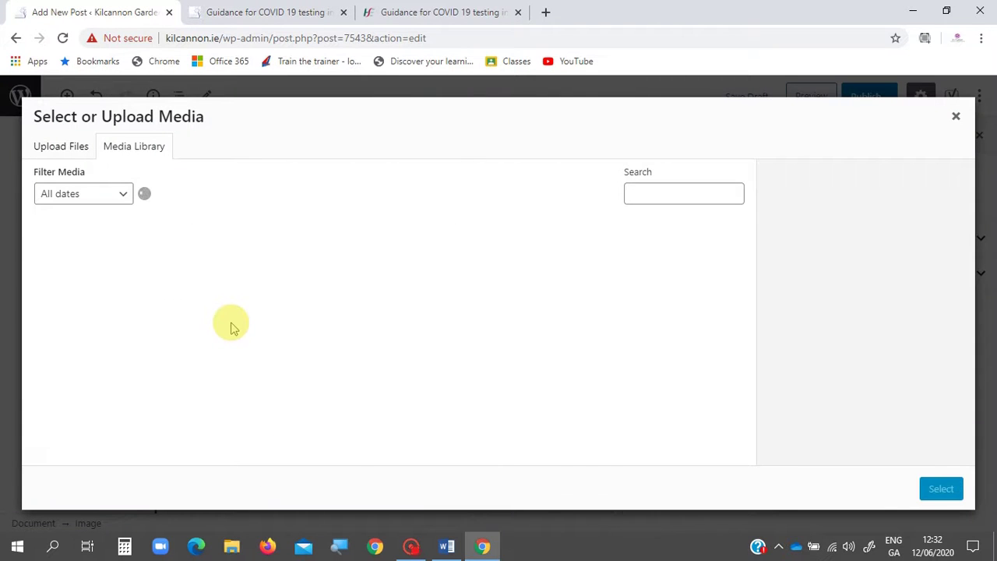
pyautogui.click(95, 269)
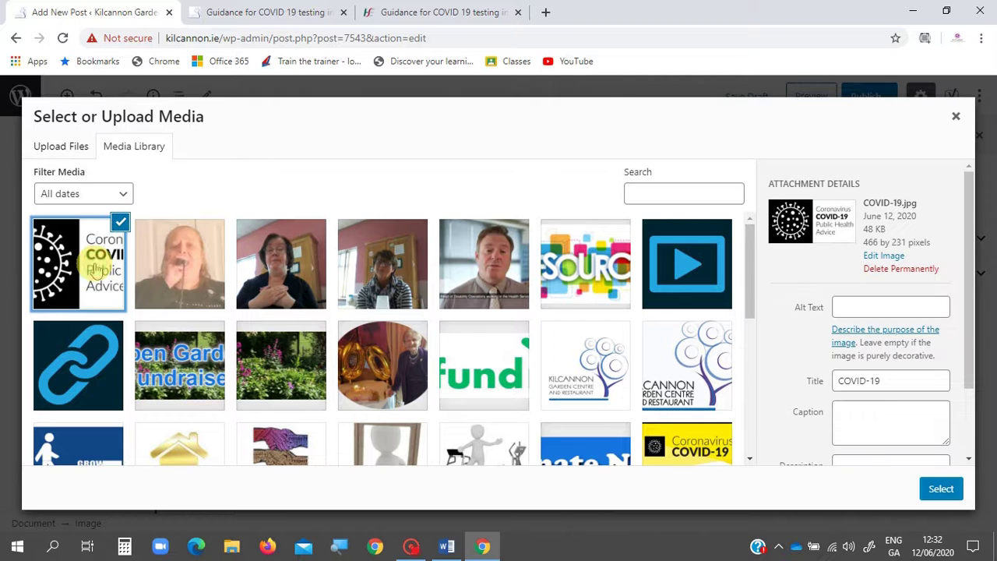
pyautogui.click(939, 489)
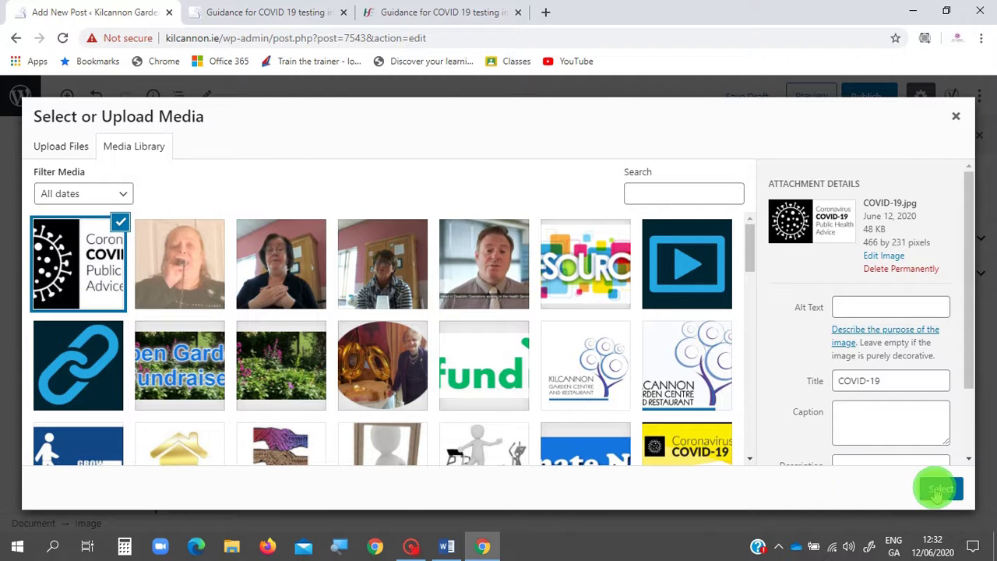
pyautogui.scroll(-2, 681, 402)
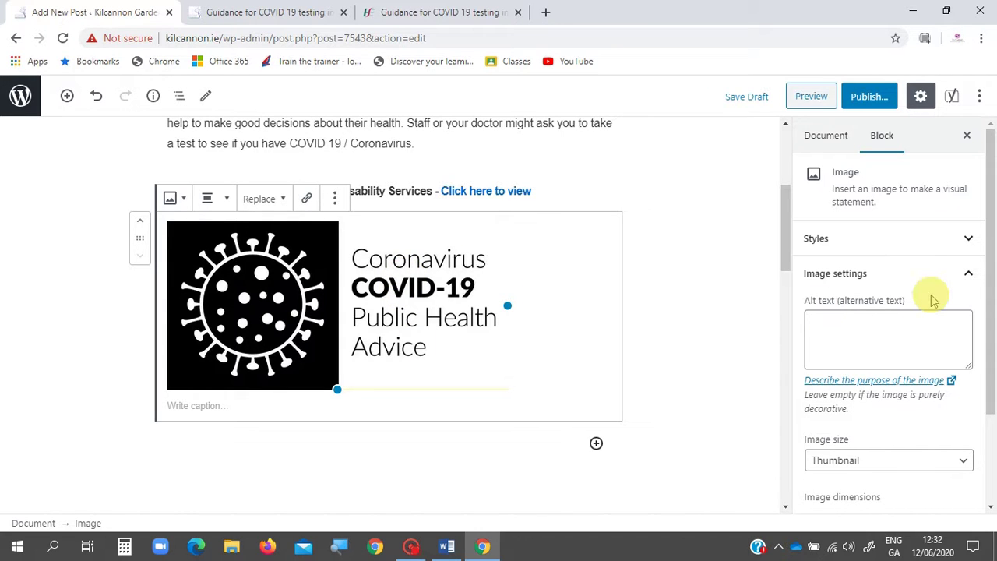
# Set the COVID-19 image dimensions to 50%, giving 233 × 116 pixels.
pyautogui.scroll(-2, 930, 298)
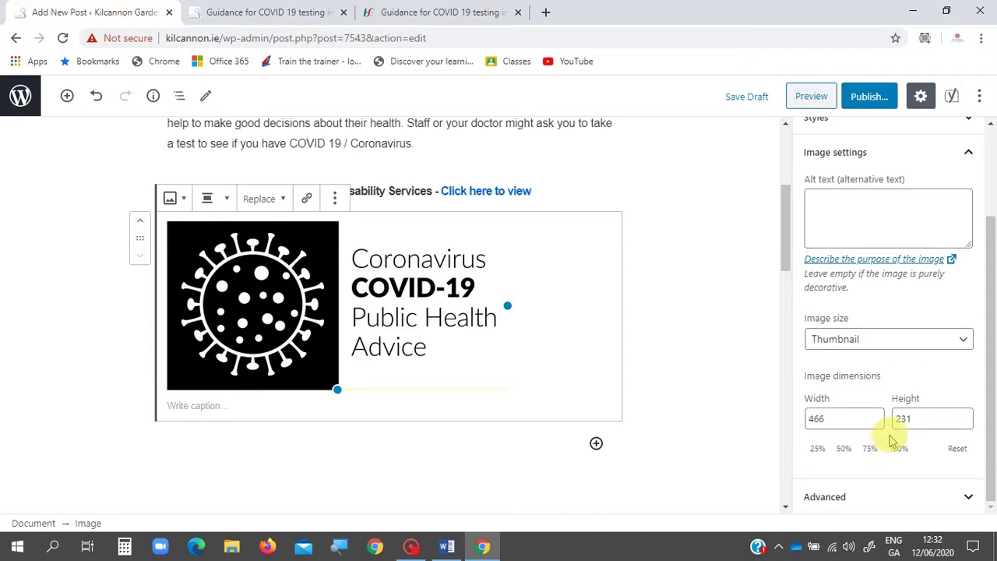
pyautogui.click(845, 452)
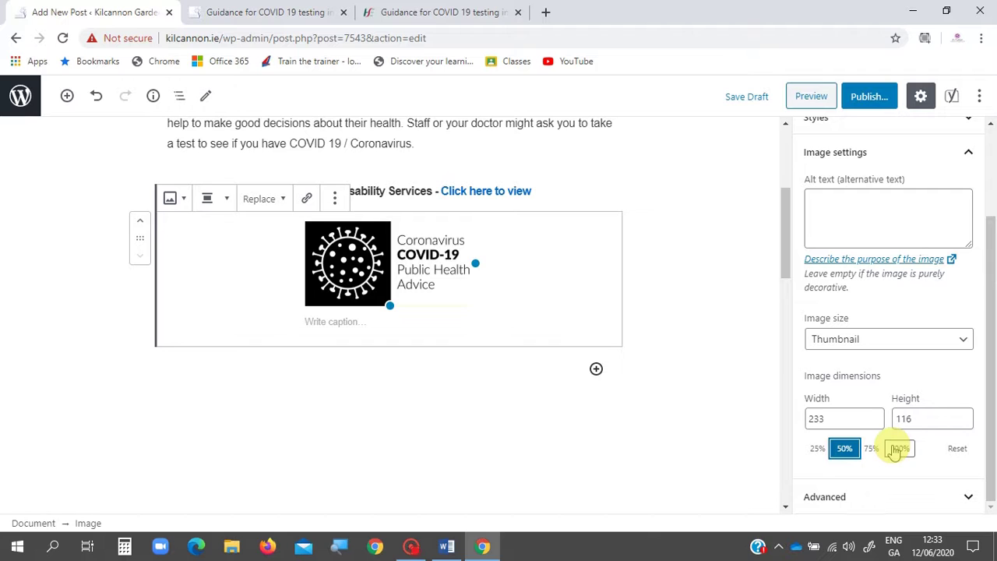
pyautogui.click(704, 270)
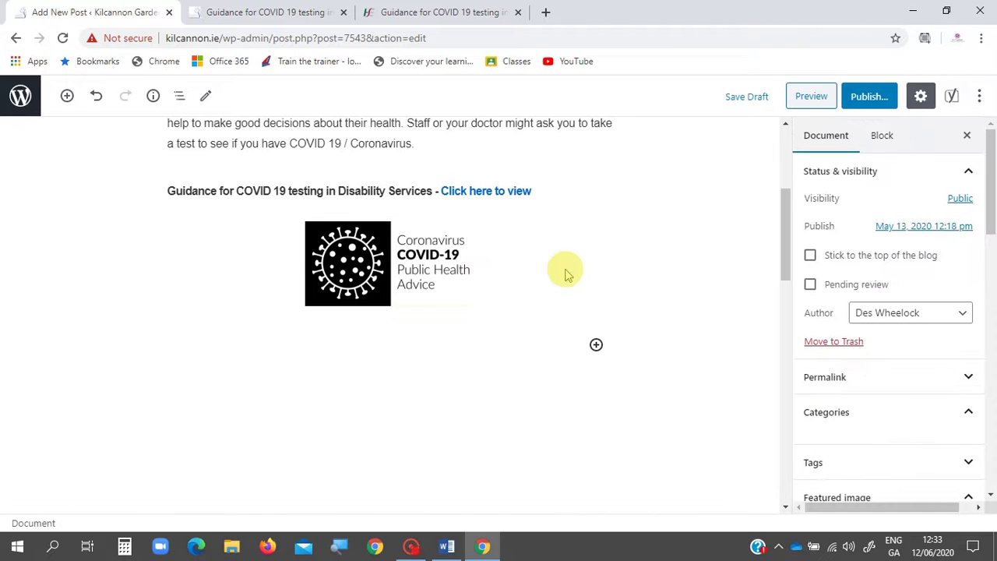
pyautogui.click(392, 262)
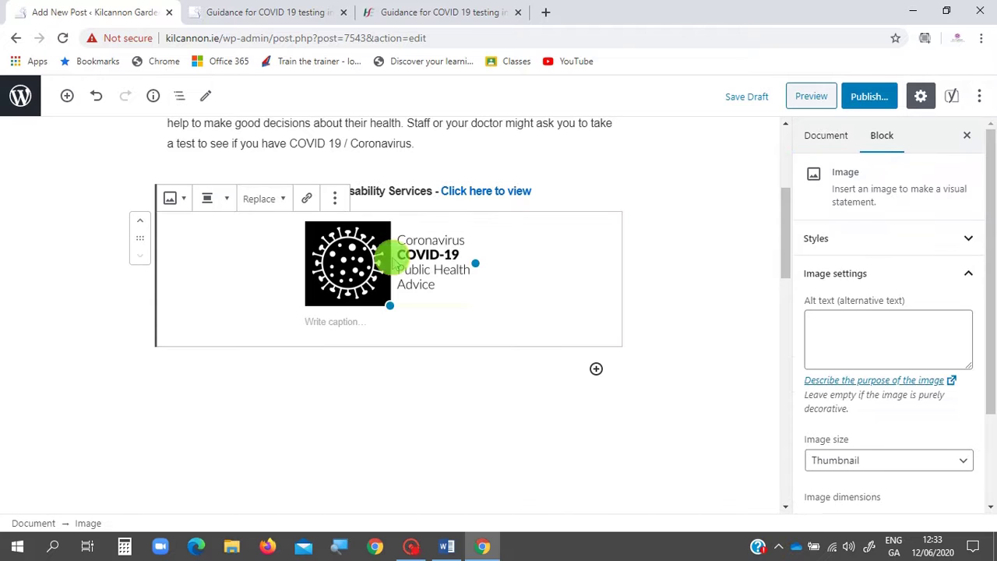
# Move the COVID-19 image up twice to just below the H1 heading and set Align center.
pyautogui.click(141, 223)
pyautogui.click(140, 225)
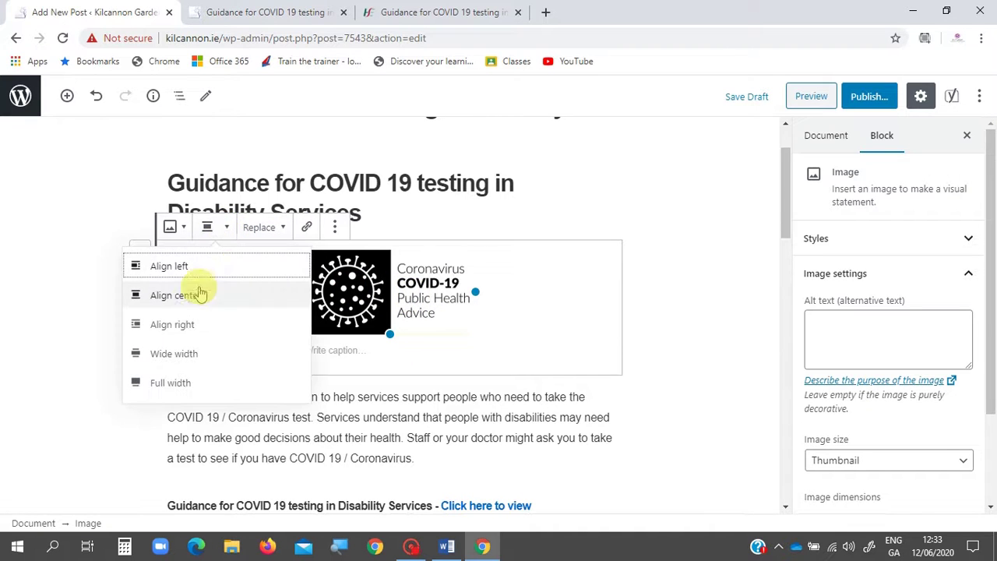
pyautogui.click(173, 267)
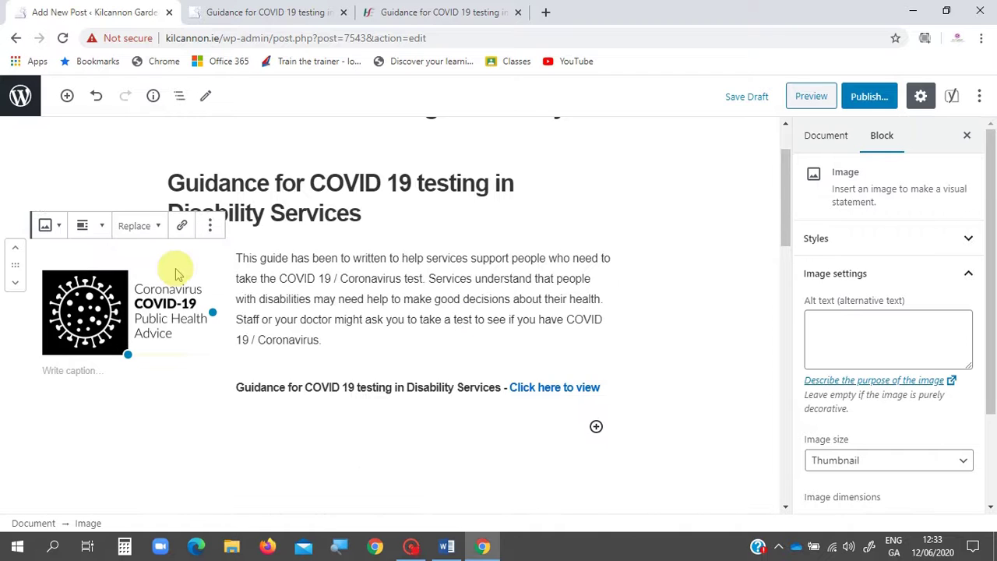
pyautogui.click(107, 226)
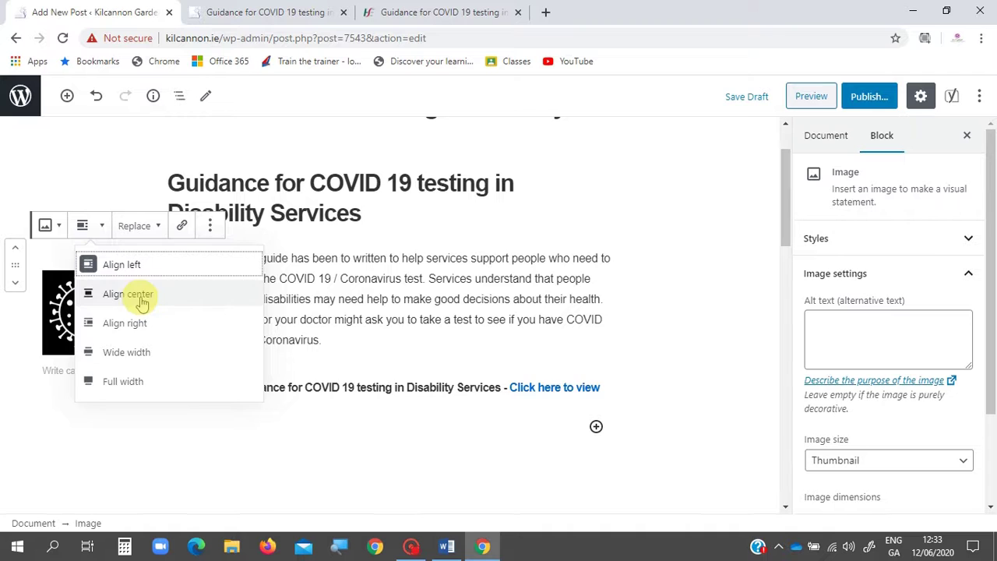
pyautogui.click(134, 323)
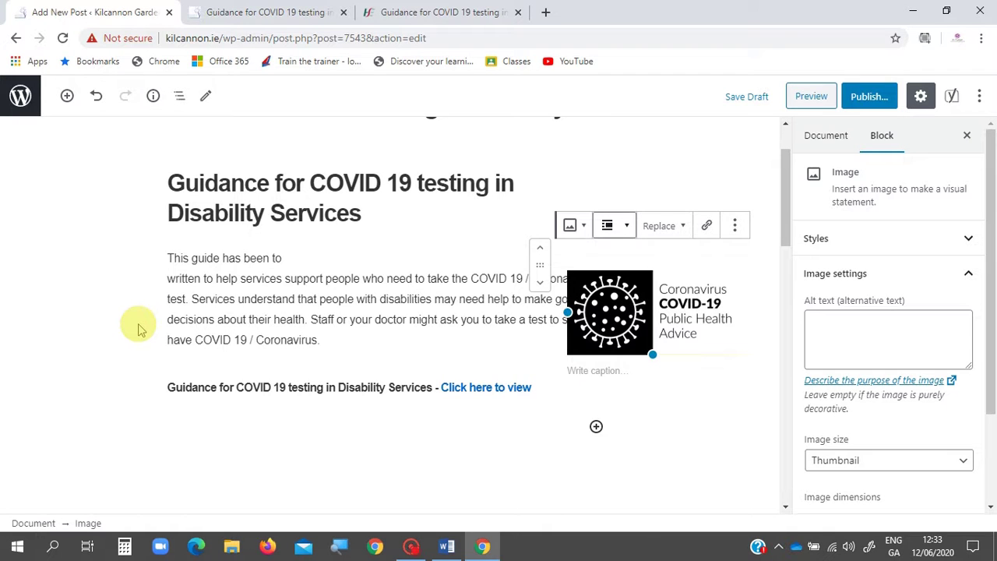
pyautogui.click(620, 225)
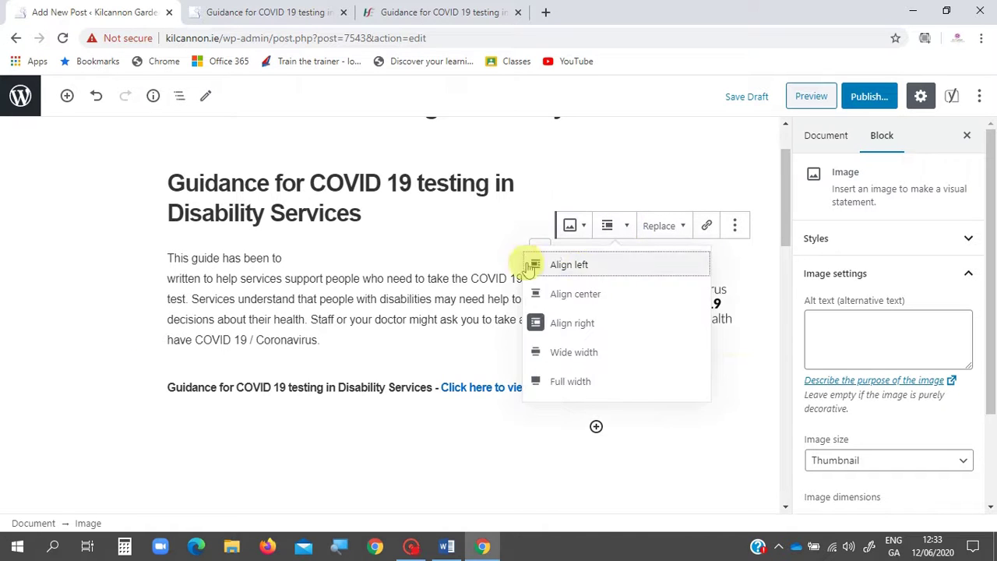
pyautogui.click(564, 296)
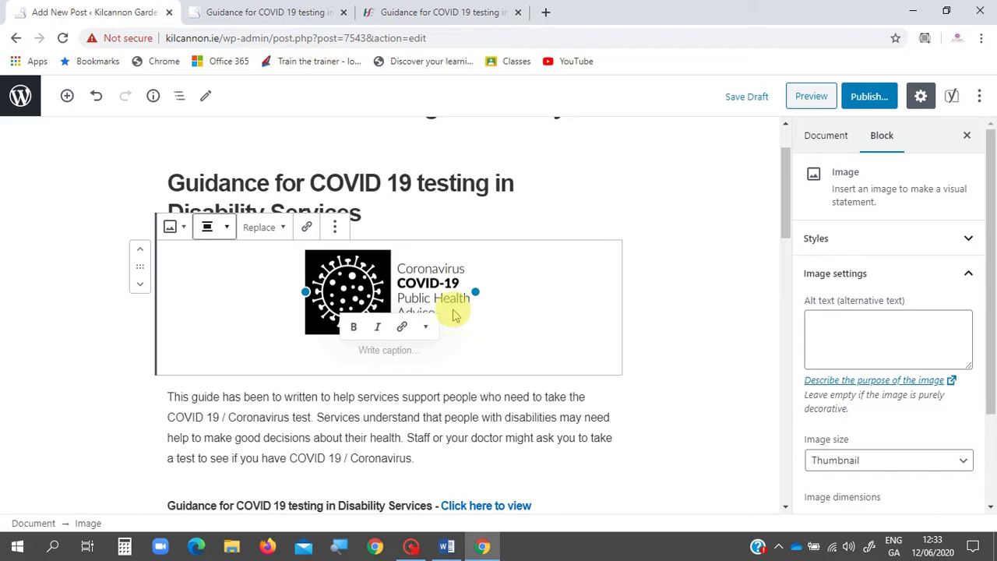
pyautogui.click(697, 286)
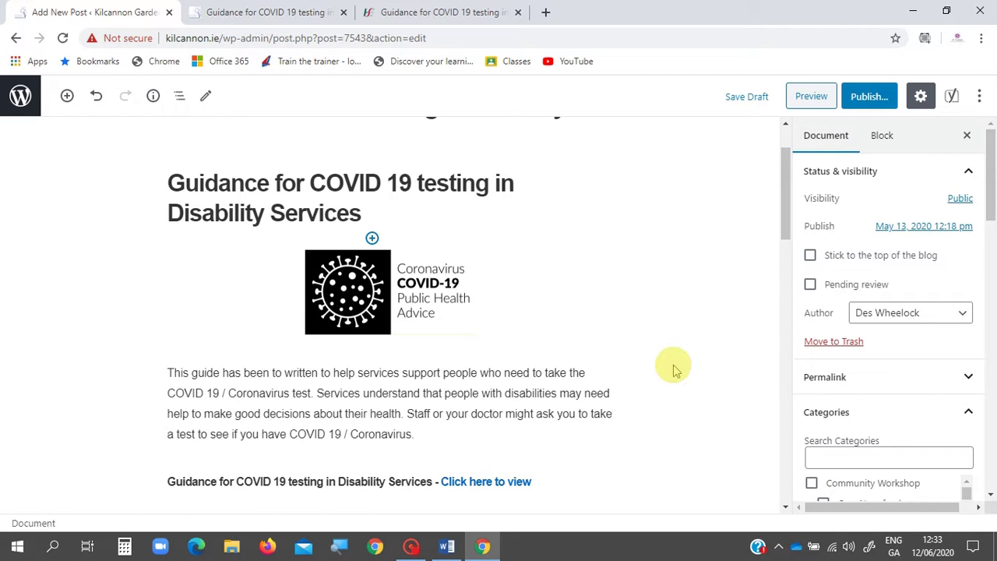
# Preview the post, checking the heading, centred image, paragraph and linked line, then return to editing.
pyautogui.click(812, 96)
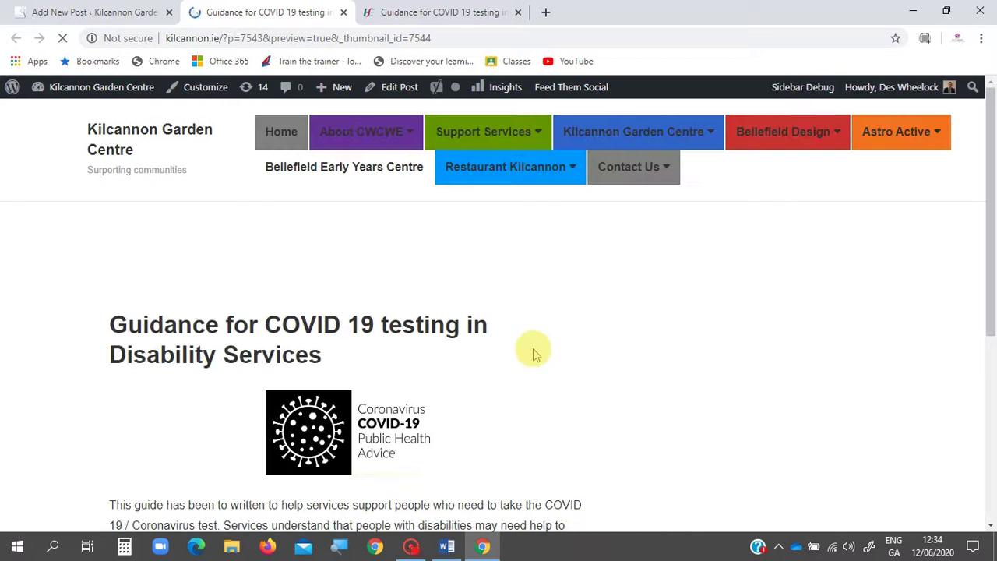
pyautogui.scroll(-1, 606, 323)
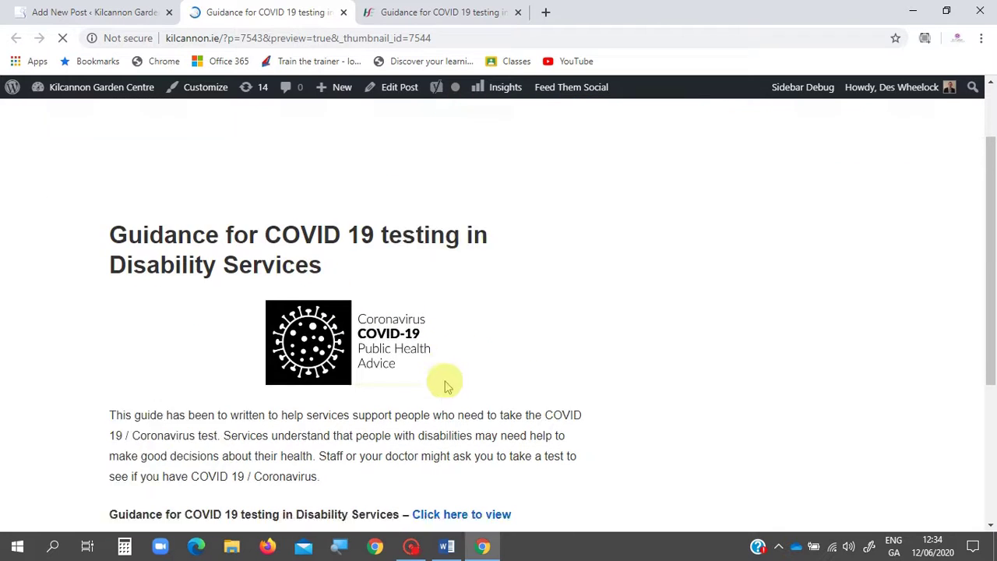
pyautogui.scroll(-2, 446, 386)
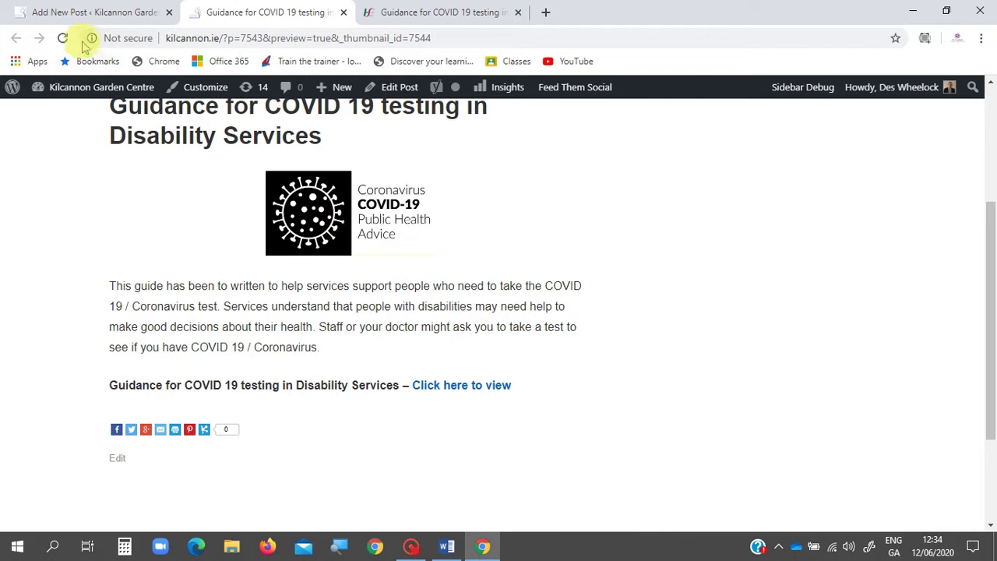
pyautogui.click(114, 18)
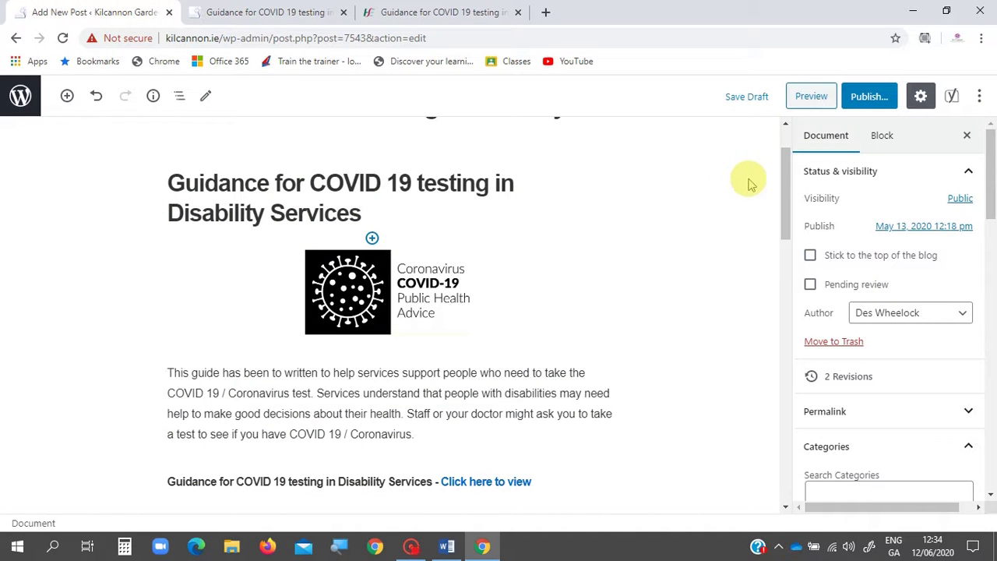
# Publish the post with Publish… and confirm in the pre-publish panel.
pyautogui.click(869, 96)
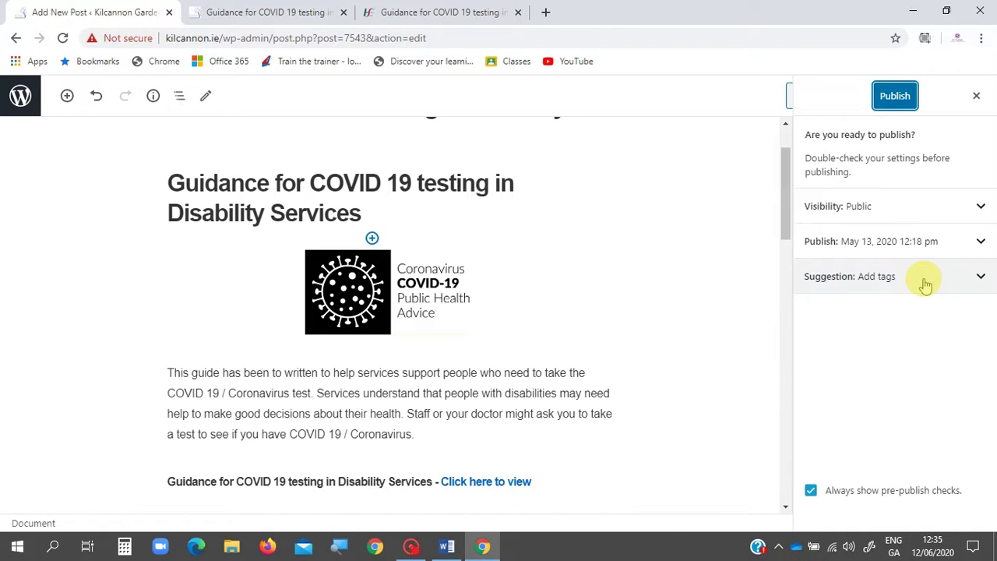
pyautogui.click(895, 98)
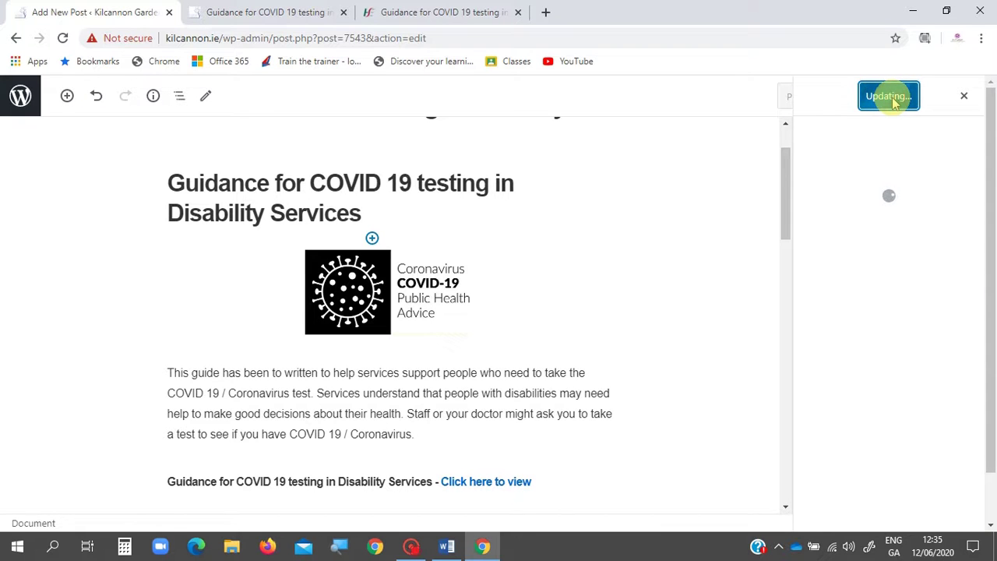